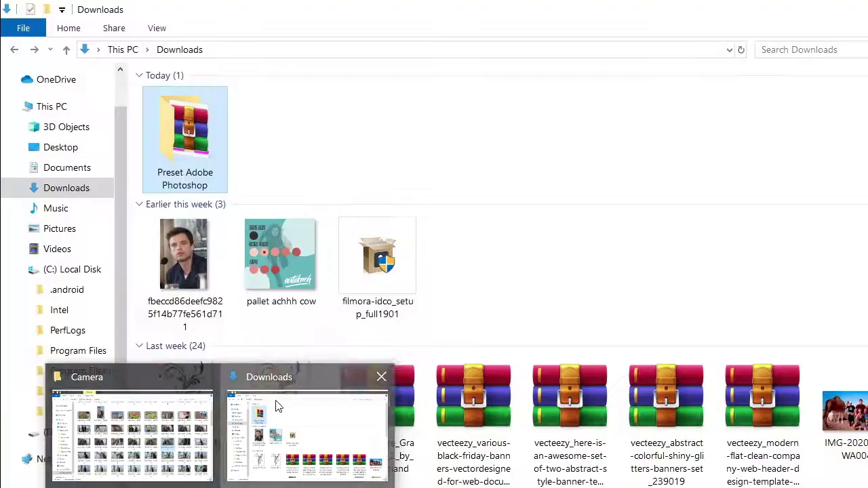
# Browse the Downloads folder and check the gradient pack archive's options, then dismiss them
pyautogui.click(277, 407)
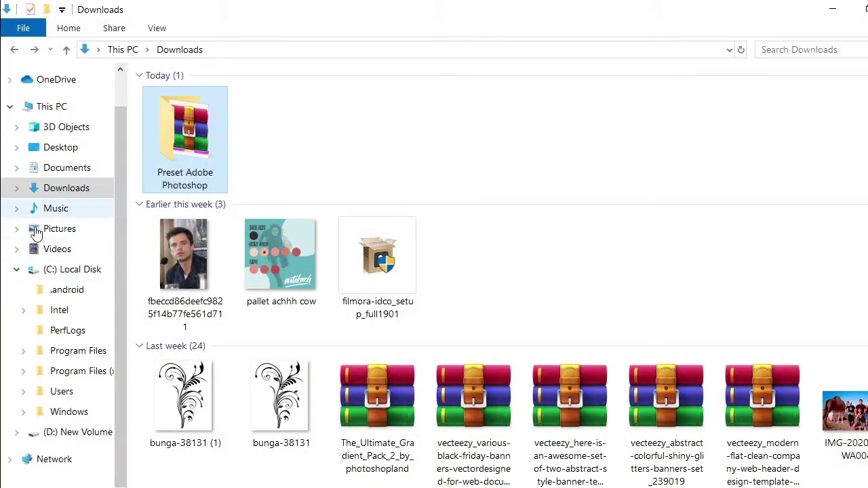
pyautogui.click(87, 175)
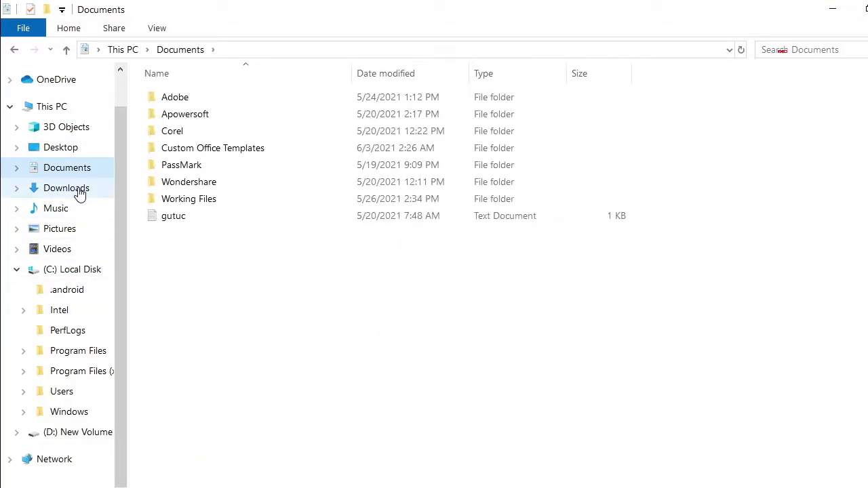
pyautogui.click(79, 189)
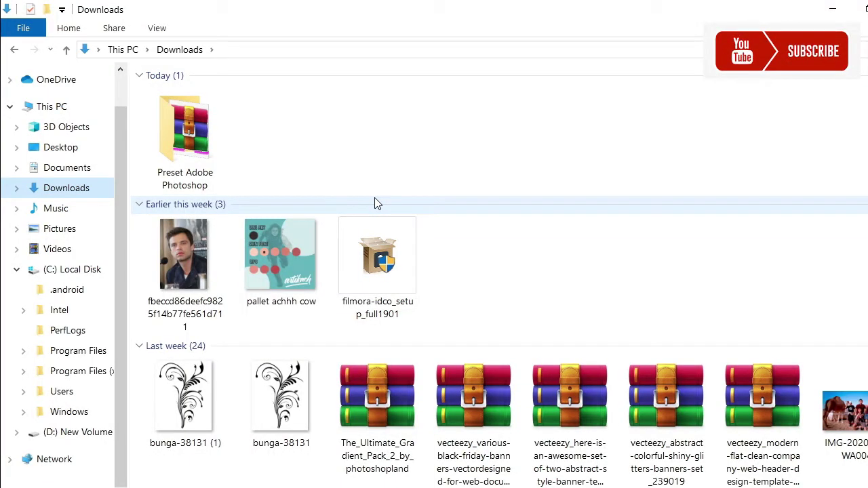
pyautogui.scroll(-5, 365, 214)
pyautogui.scroll(-5, 365, 213)
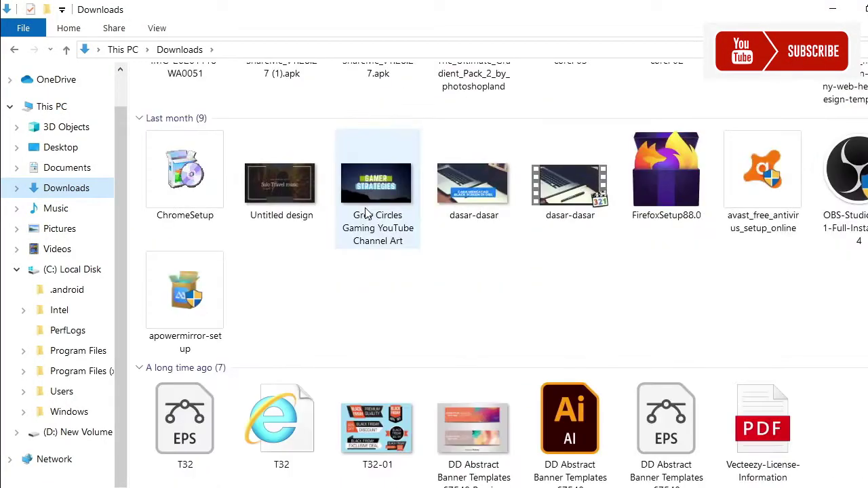
pyautogui.scroll(8, 365, 214)
pyautogui.scroll(2, 368, 213)
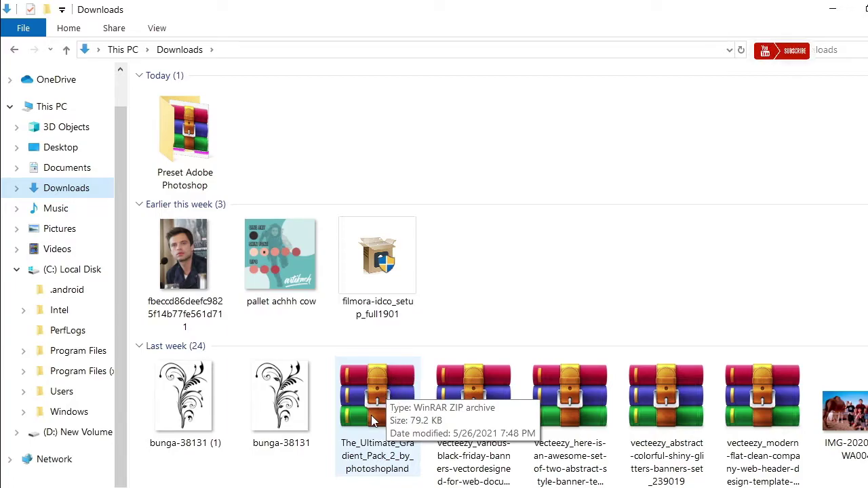
pyautogui.click(400, 390)
pyautogui.rightClick(397, 385)
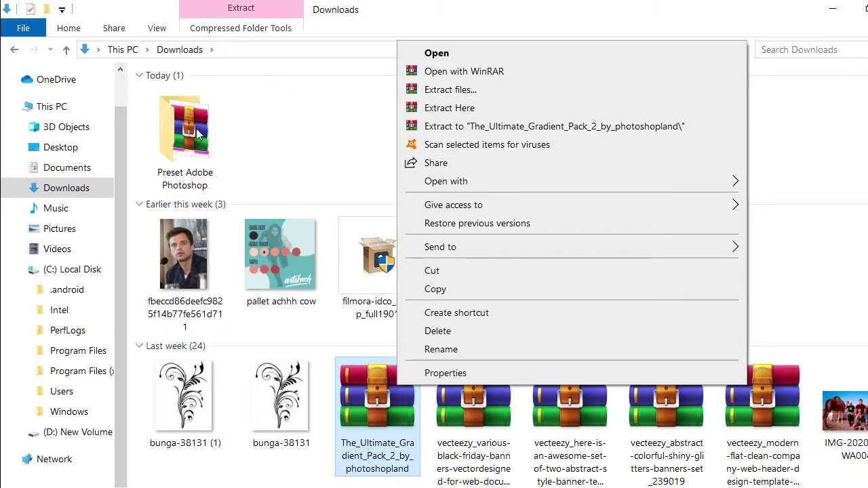
pyautogui.click(272, 132)
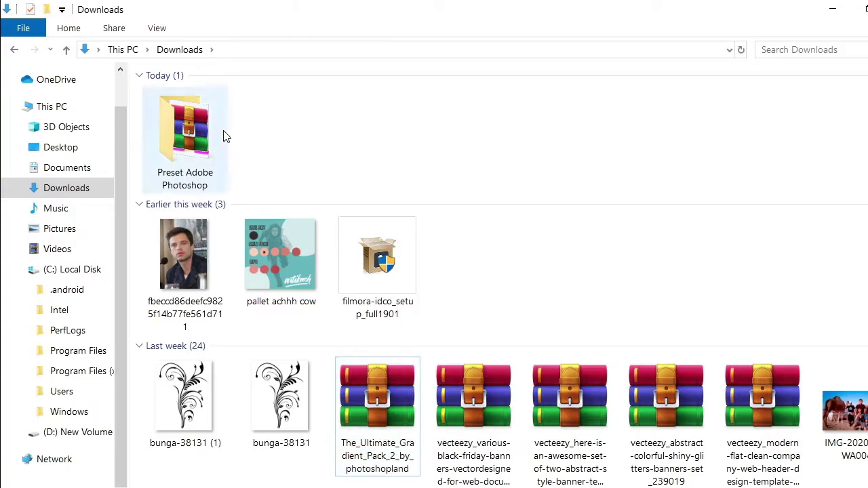
# Drill through Preset Adobe Photoshop and both Lut By Cinematique Shots folders into Cinestyle
pyautogui.doubleClick(184, 147)
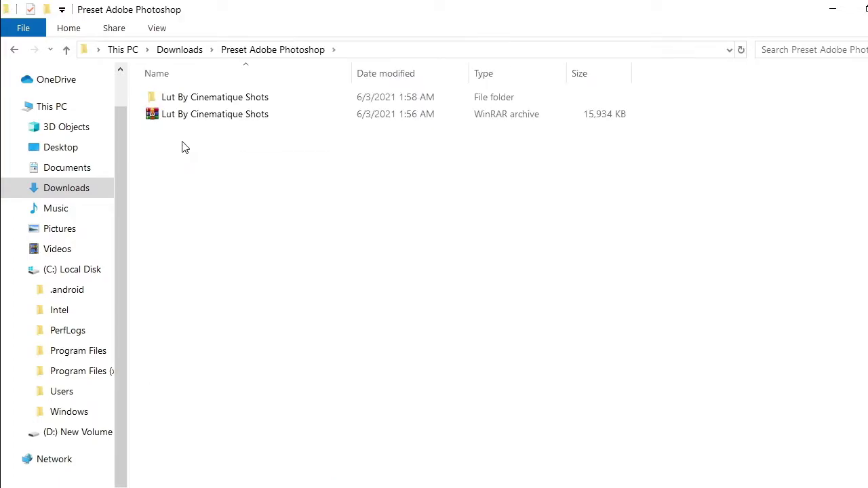
pyautogui.click(273, 105)
pyautogui.click(272, 99)
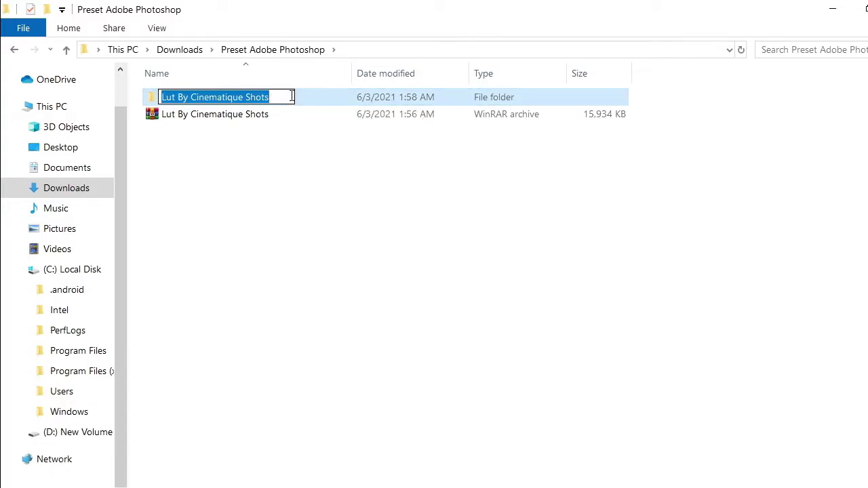
pyautogui.click(296, 101)
pyautogui.doubleClick(296, 102)
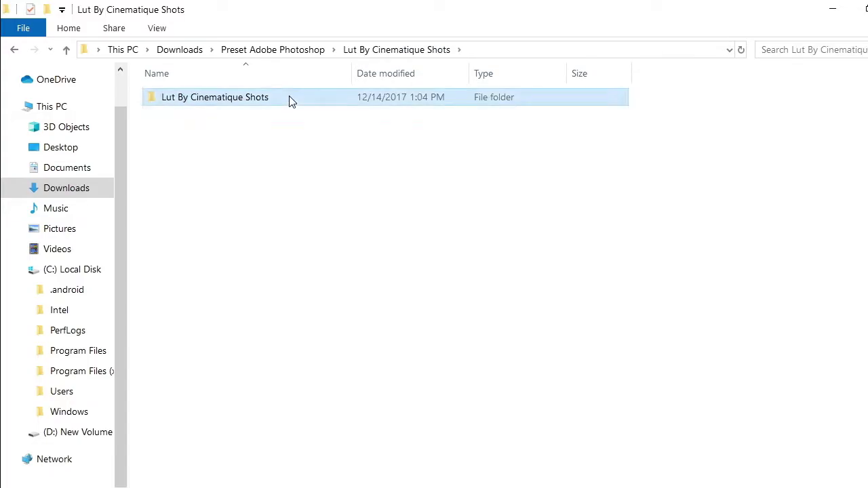
pyautogui.doubleClick(289, 100)
pyautogui.doubleClick(277, 100)
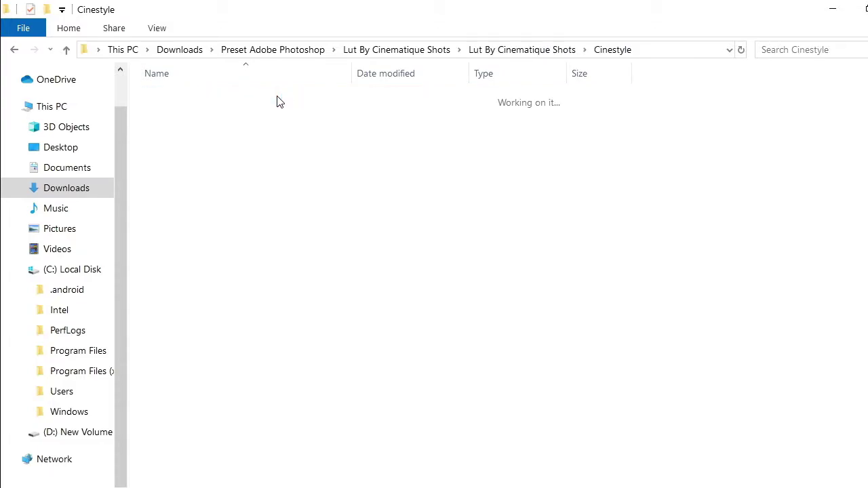
# Select all the Cinestyle .cube LUTs with Ctrl+A, then switch to the (C:) Local Disk root
pyautogui.scroll(-2, 285, 152)
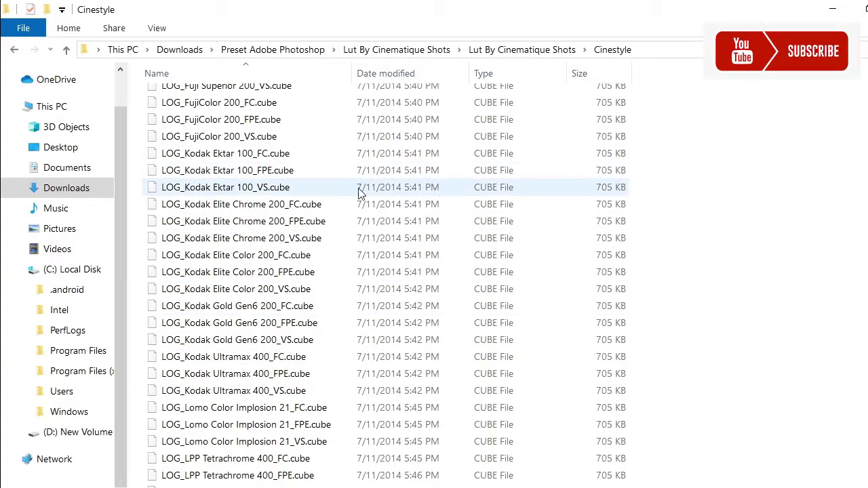
pyautogui.hotkey('ctrl', 'a')
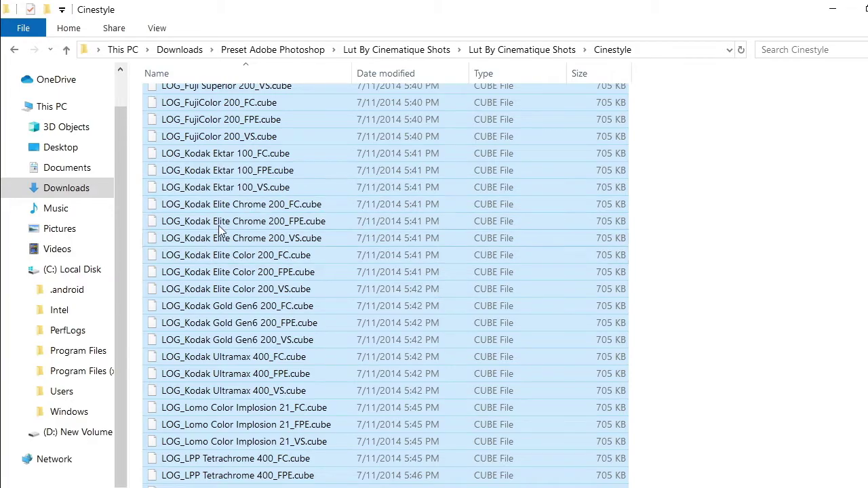
pyautogui.click(93, 280)
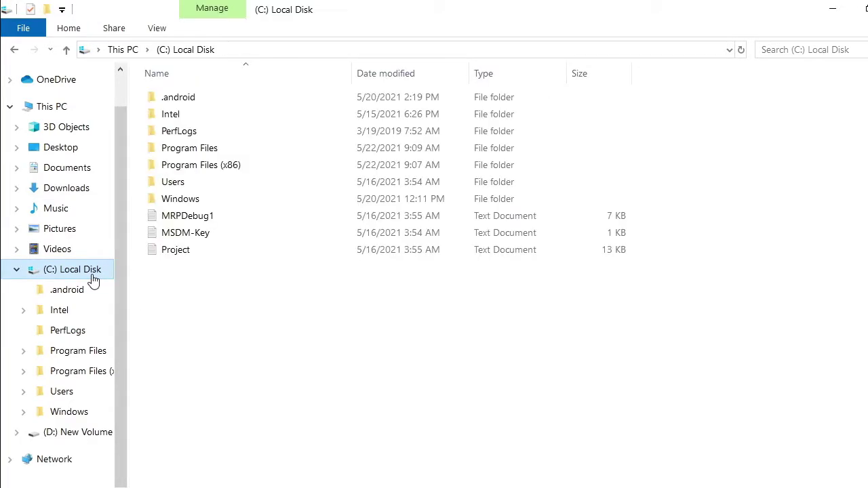
# Go through Program Files > Adobe > Adobe Photoshop 2020 > Presets into the 3DLUTs folder
pyautogui.doubleClick(229, 148)
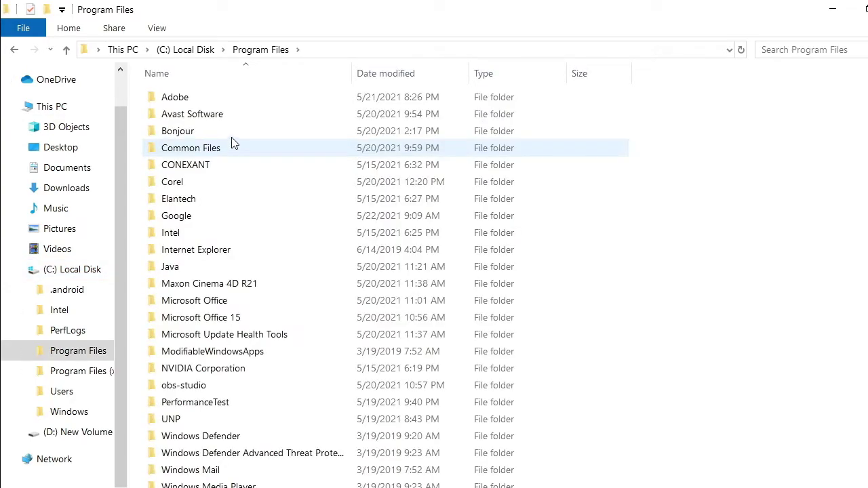
pyautogui.click(226, 99)
pyautogui.doubleClick(226, 99)
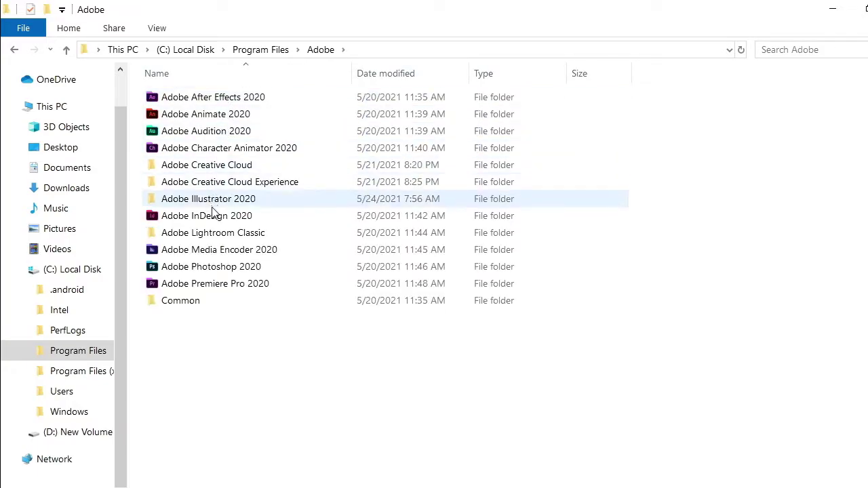
pyautogui.doubleClick(207, 268)
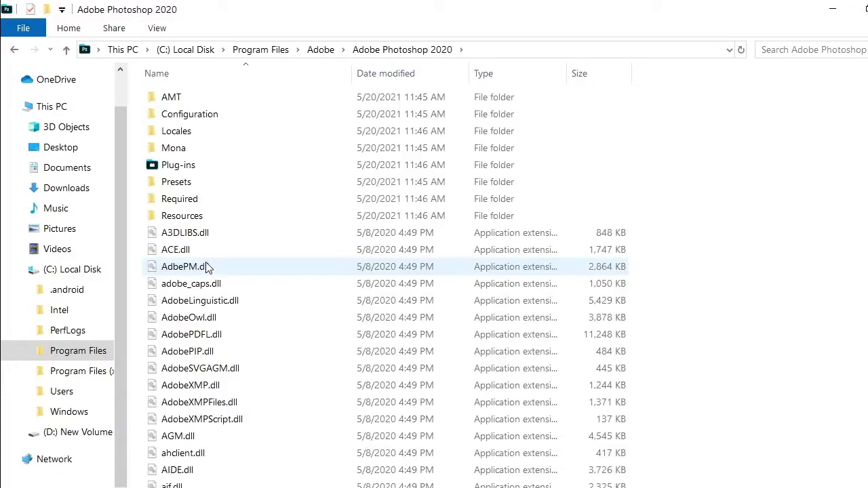
pyautogui.doubleClick(206, 183)
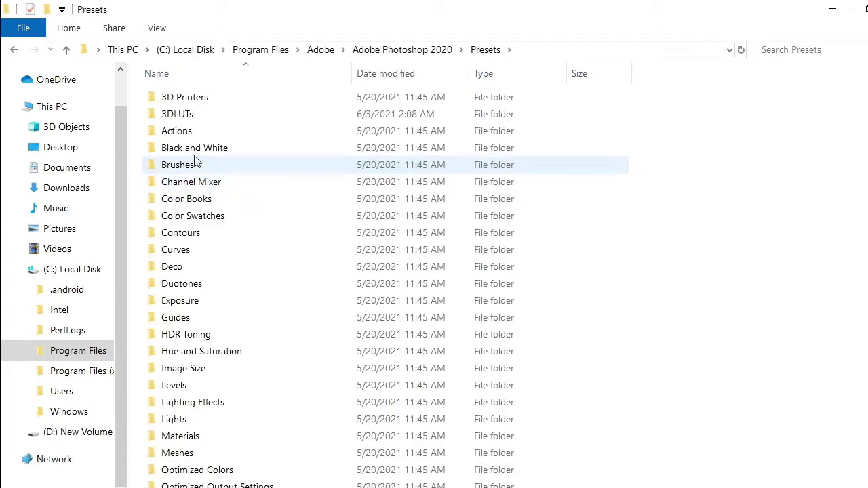
pyautogui.doubleClick(190, 118)
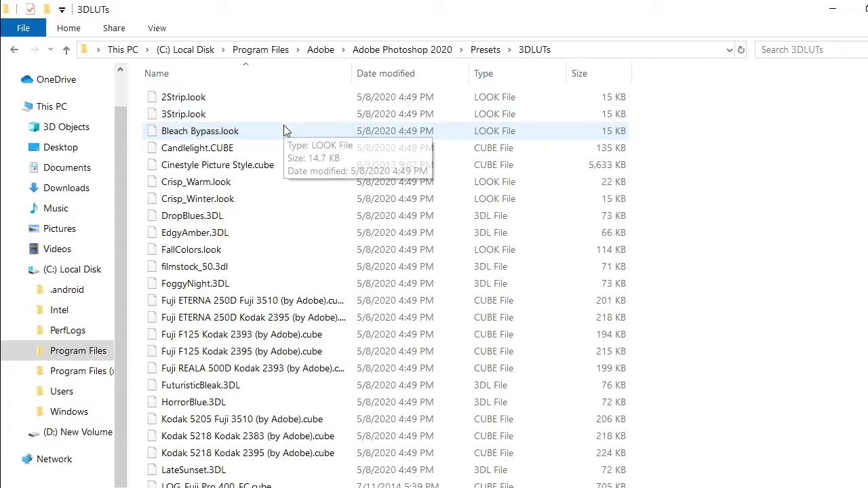
pyautogui.moveTo(283, 130)
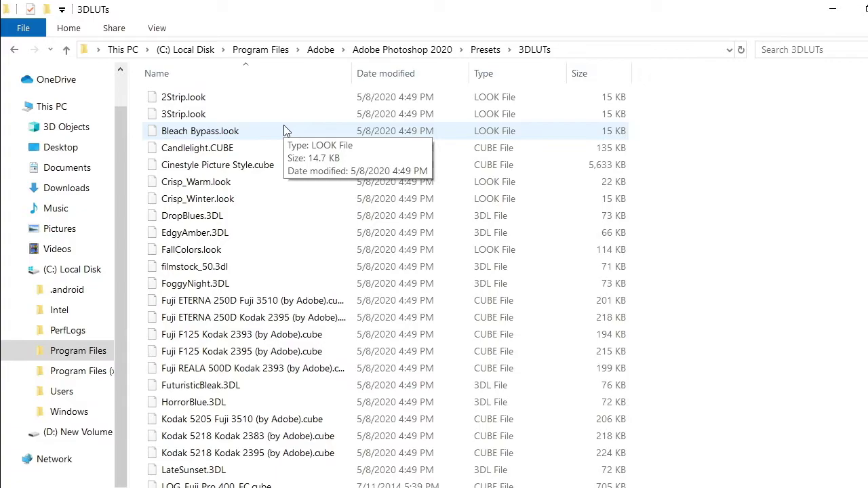
# Confirm adding the Cinestyle LOG_ .cube LUTs to 3DLUTs and scroll to verify them
pyautogui.scroll(-5, 285, 131)
pyautogui.click(242, 226)
pyautogui.keyDown('shift'); pyautogui.click(242, 475); pyautogui.keyUp('shift')
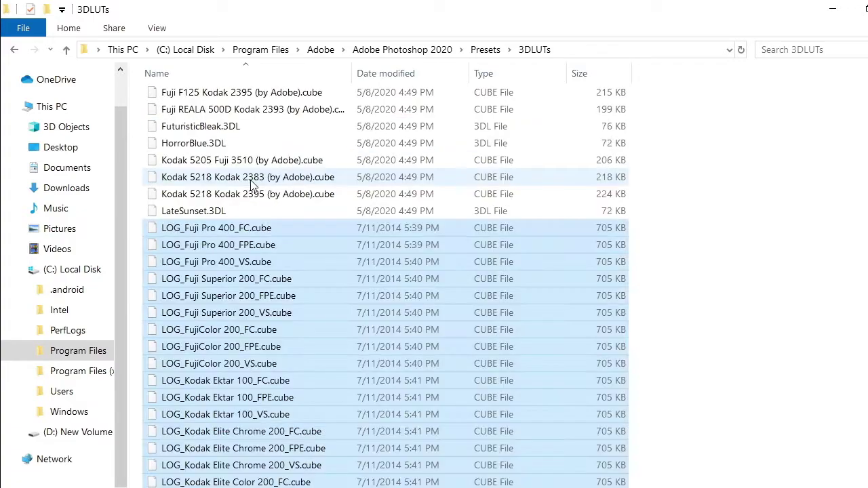
pyautogui.scroll(-2, 242, 227)
pyautogui.scroll(2, 242, 227)
pyautogui.scroll(-3, 247, 231)
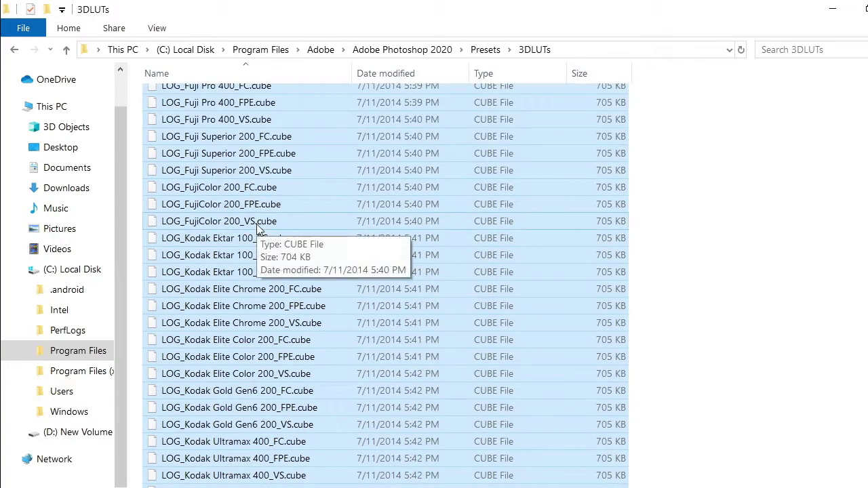
pyautogui.scroll(-3, 247, 227)
pyautogui.scroll(1, 248, 187)
pyautogui.scroll(2, 246, 195)
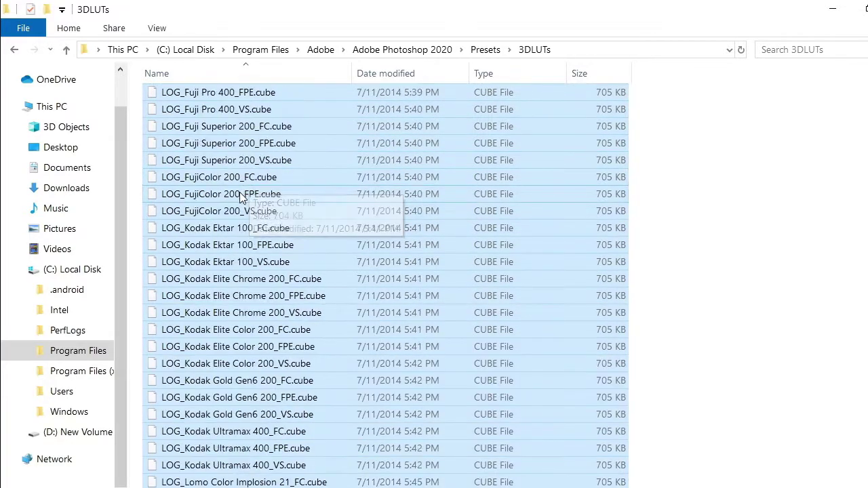
pyautogui.scroll(3, 241, 197)
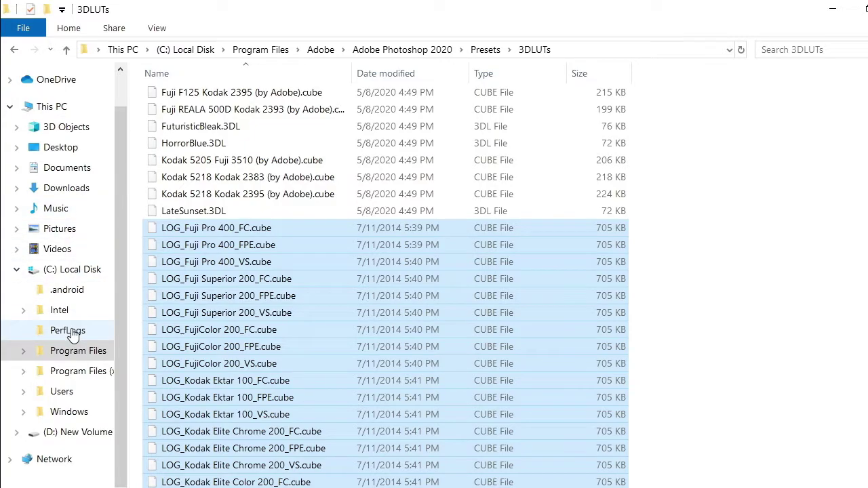
# Go from Downloads through Preset Adobe Photoshop and both Lut By Cinematique Shots folders into Standard Picture Style
pyautogui.click(47, 190)
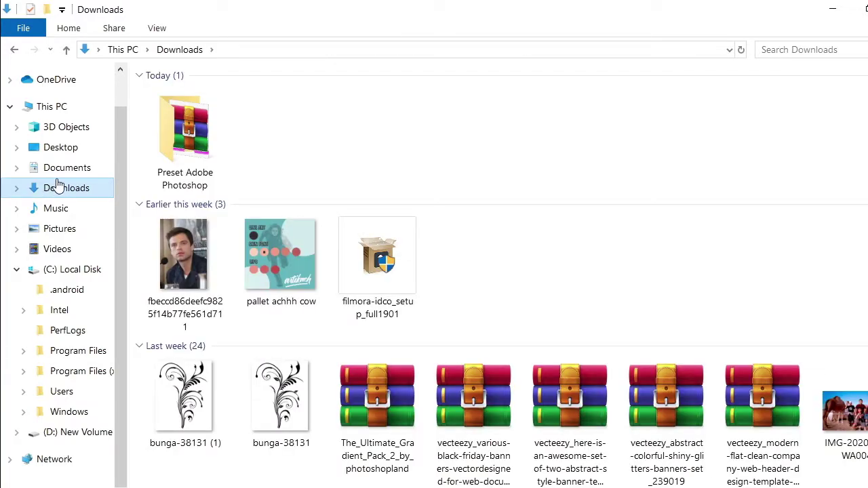
pyautogui.doubleClick(187, 132)
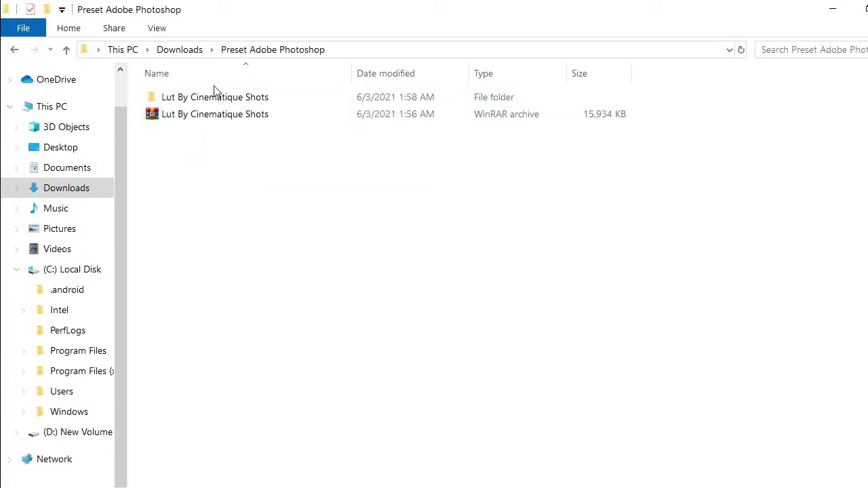
pyautogui.doubleClick(217, 105)
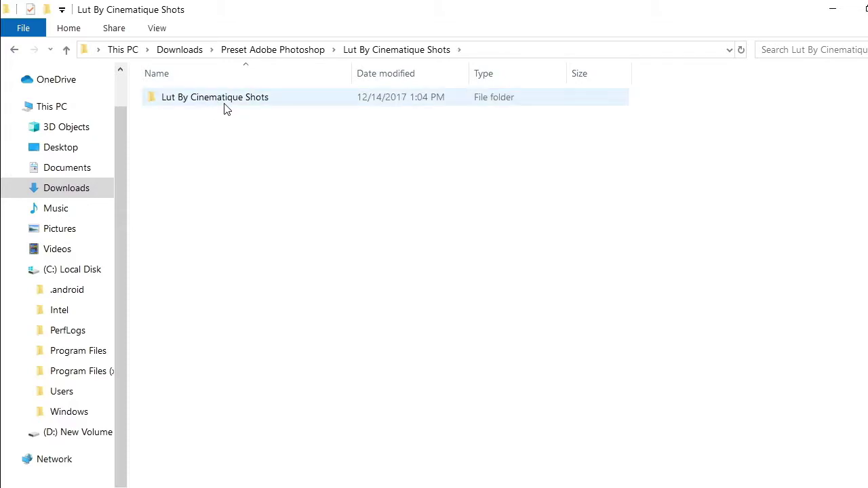
pyautogui.doubleClick(224, 106)
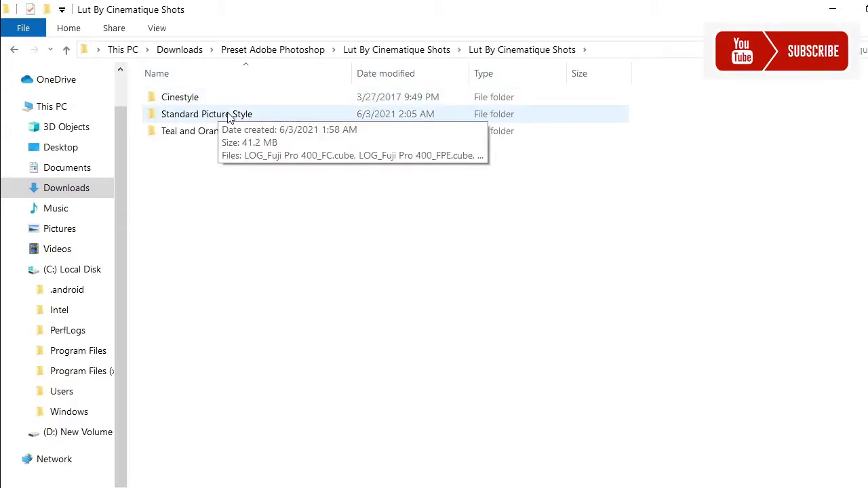
pyautogui.doubleClick(229, 116)
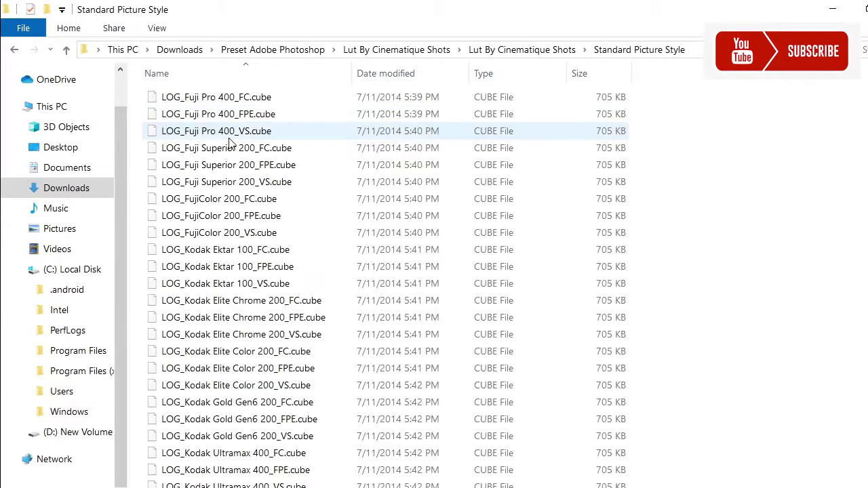
# Select all the LOG_ and Rec709_ .cube files there and scroll through to check them
pyautogui.hotkey('ctrl', 'a')
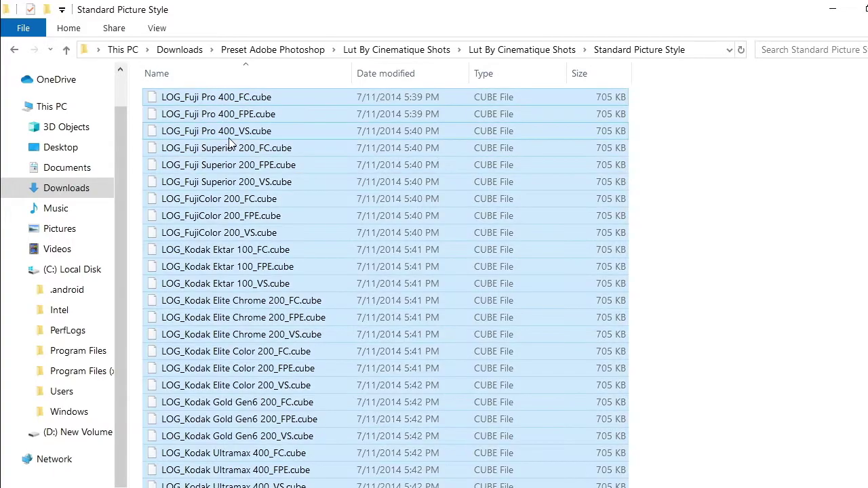
pyautogui.scroll(-4, 204, 203)
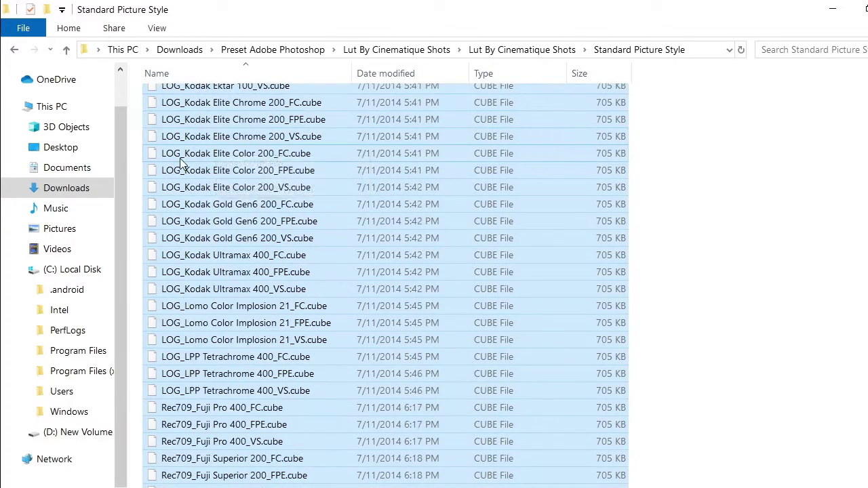
pyautogui.scroll(-8, 190, 227)
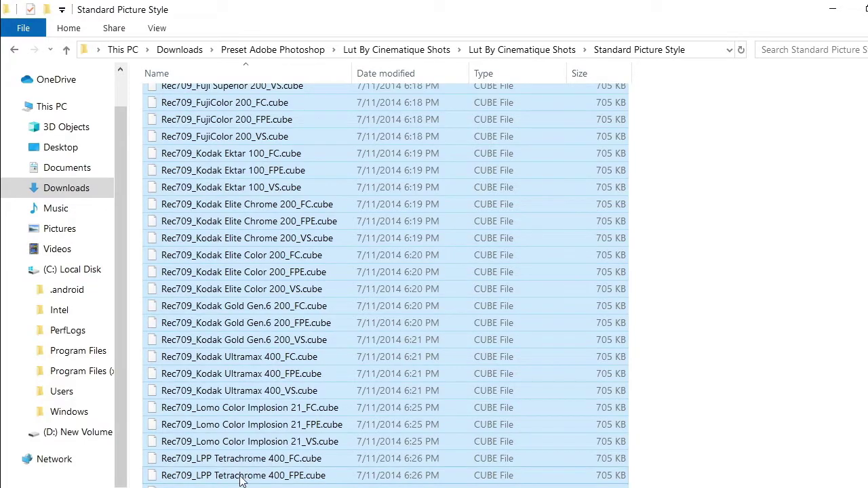
pyautogui.scroll(1, 230, 478)
pyautogui.scroll(5, 221, 420)
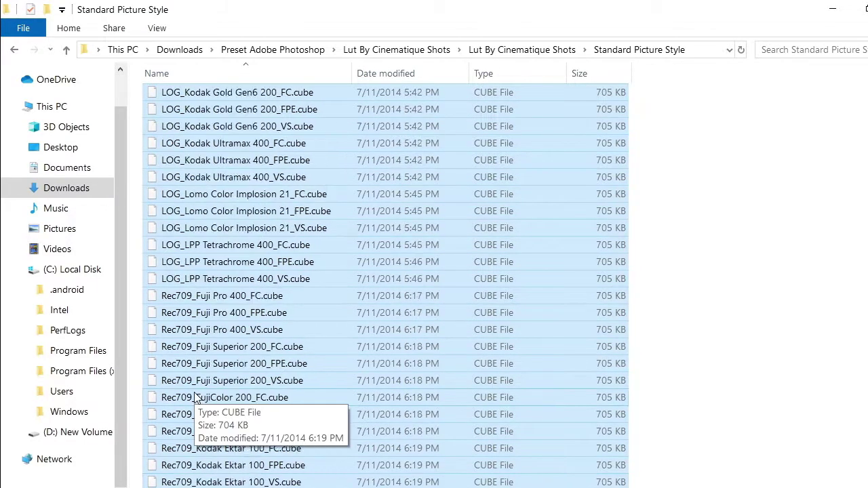
pyautogui.scroll(6, 218, 353)
pyautogui.scroll(-5, 207, 281)
pyautogui.scroll(-5, 190, 273)
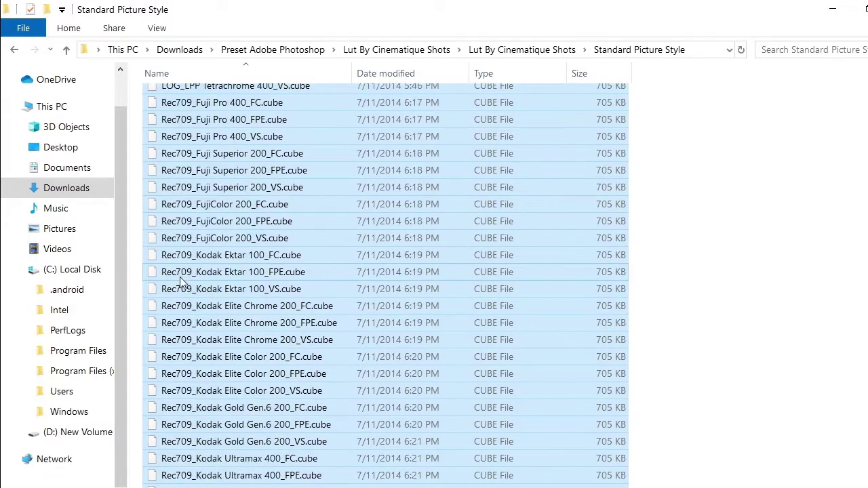
pyautogui.scroll(-2, 178, 282)
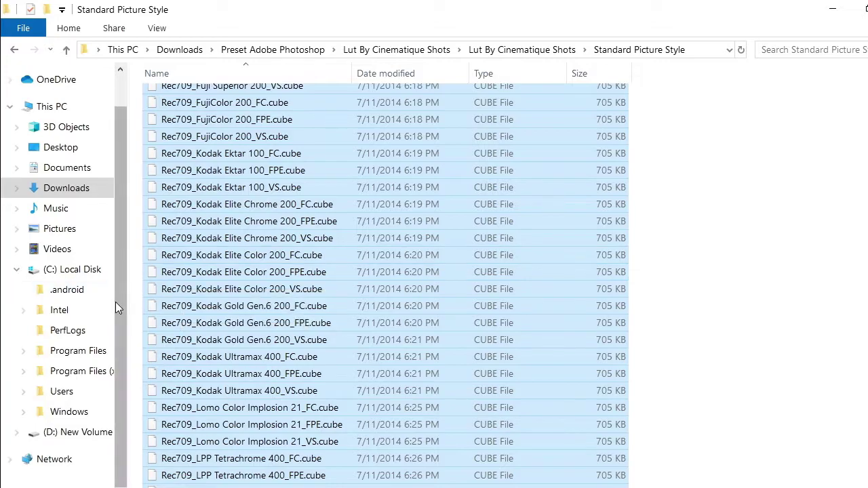
# Navigate from C: through Program Files, Adobe, Adobe Photoshop 2020 and Presets into 3DLUTs
pyautogui.click(78, 270)
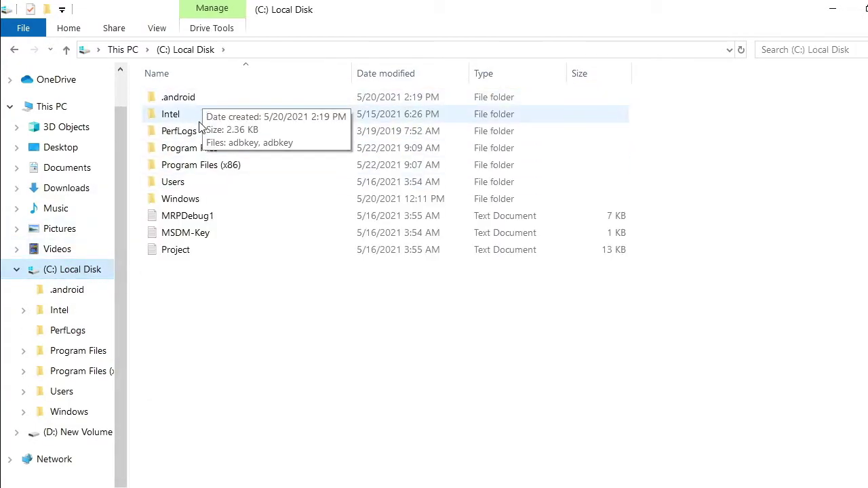
pyautogui.moveTo(178, 97)
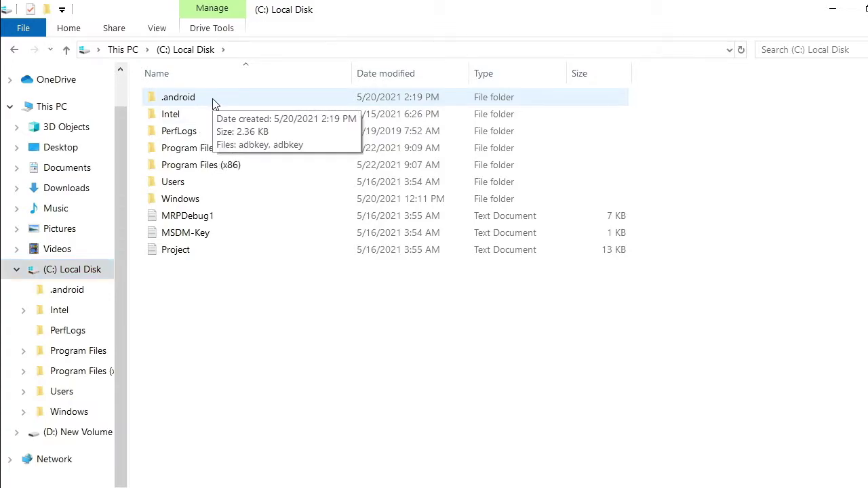
pyautogui.press('alt')
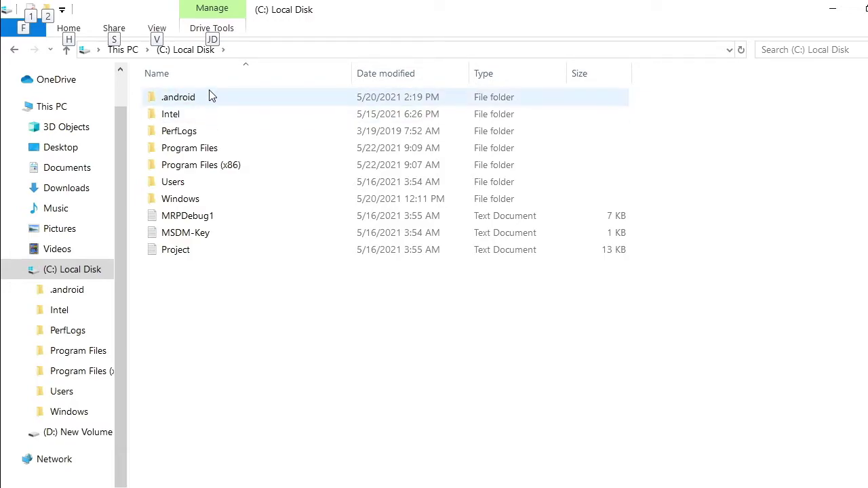
pyautogui.click(216, 154)
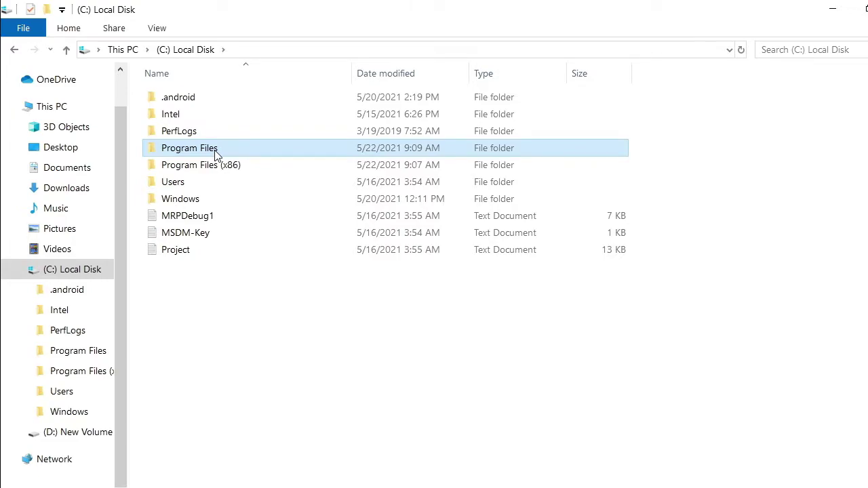
pyautogui.doubleClick(216, 153)
pyautogui.click(217, 100)
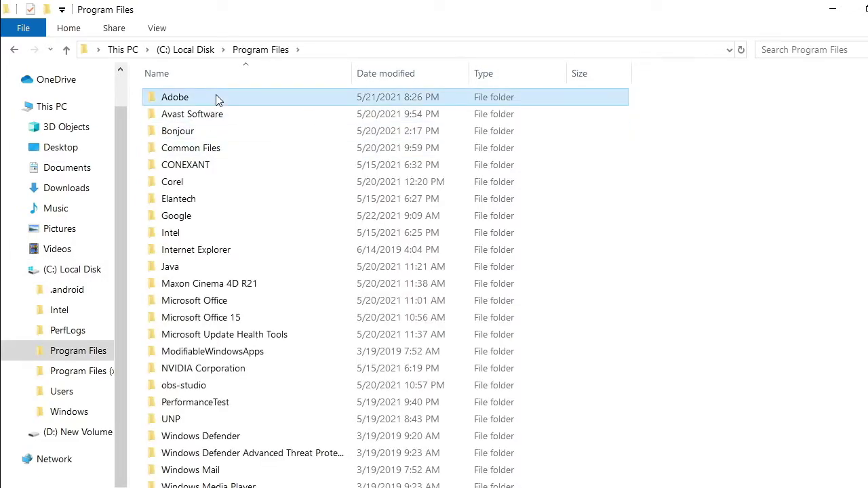
pyautogui.doubleClick(217, 100)
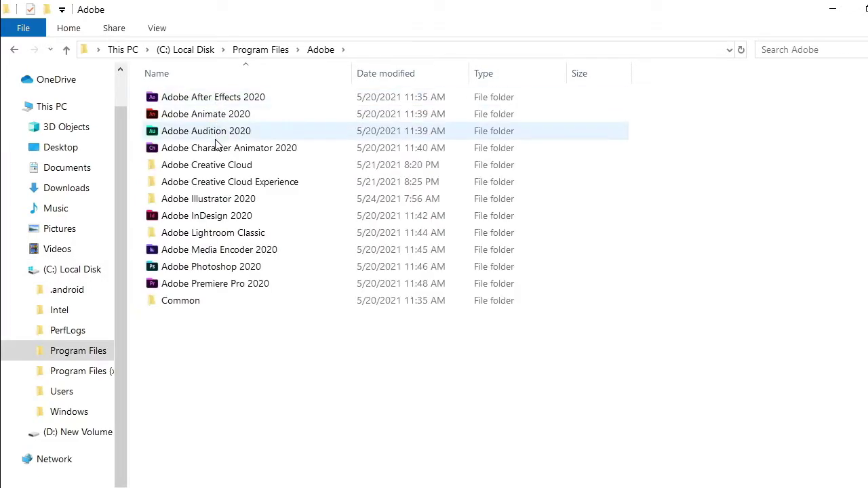
pyautogui.doubleClick(253, 269)
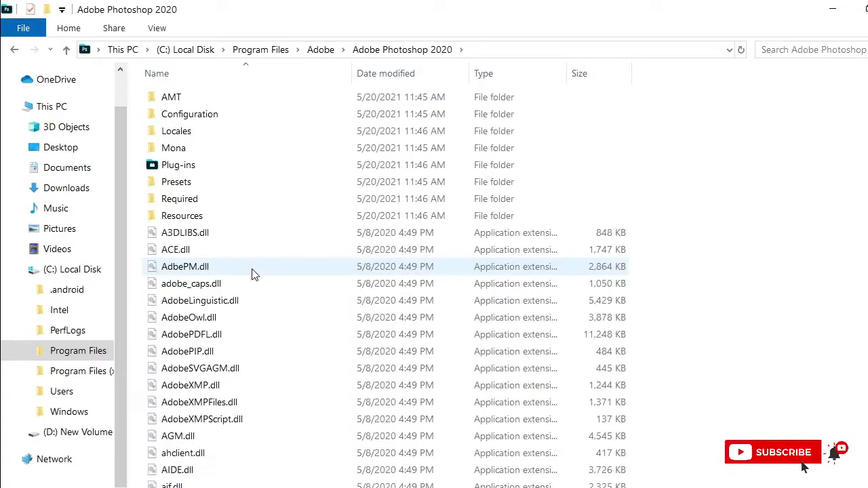
pyautogui.click(232, 181)
pyautogui.doubleClick(231, 179)
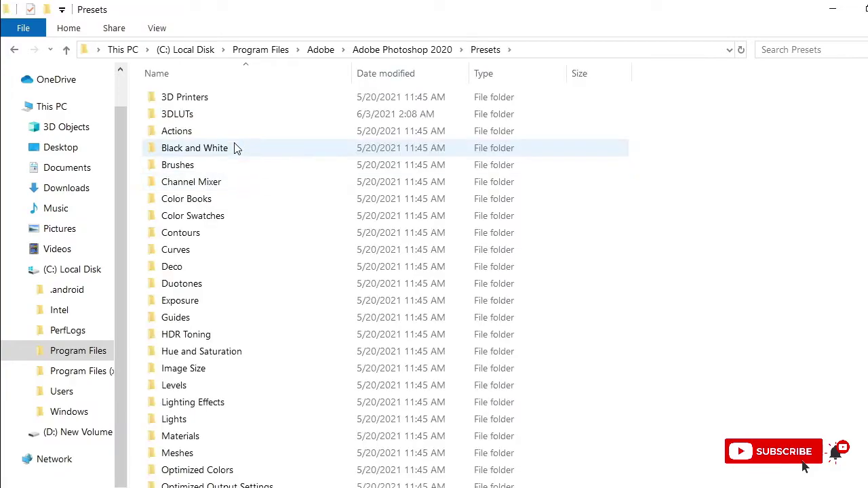
pyautogui.click(223, 113)
pyautogui.doubleClick(226, 114)
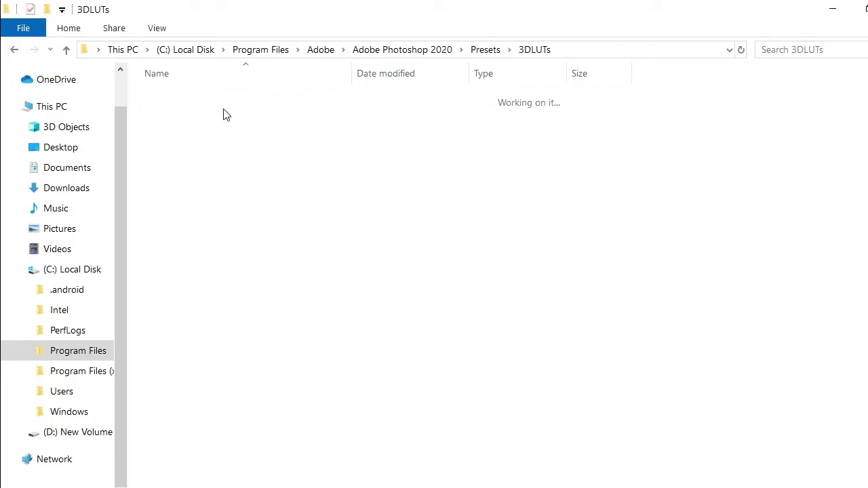
# Scroll through 3DLUTs to confirm the added Rec709_ .cube LUTs, 705 KB each
pyautogui.moveTo(447, 478); pyautogui.dragTo(447, 216)
pyautogui.scroll(3, 428, 300)
pyautogui.scroll(-1, 392, 268)
pyautogui.scroll(1, 369, 212)
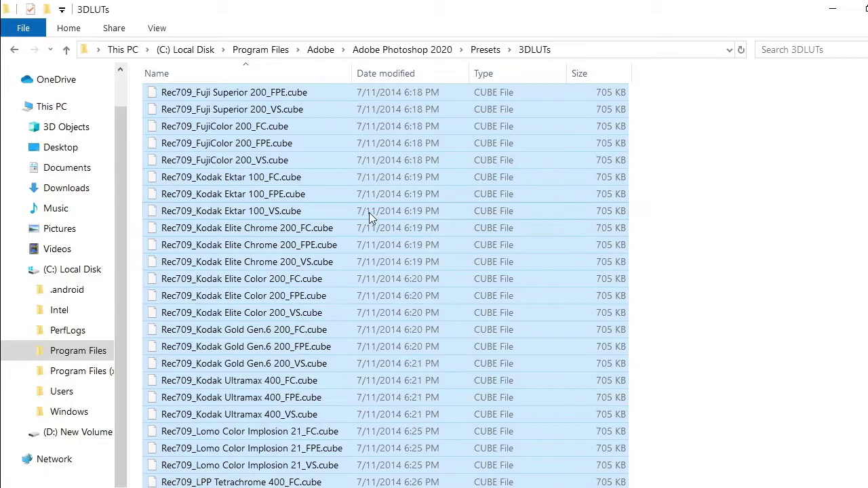
pyautogui.scroll(3, 369, 212)
pyautogui.scroll(-2, 356, 243)
pyautogui.scroll(1, 349, 231)
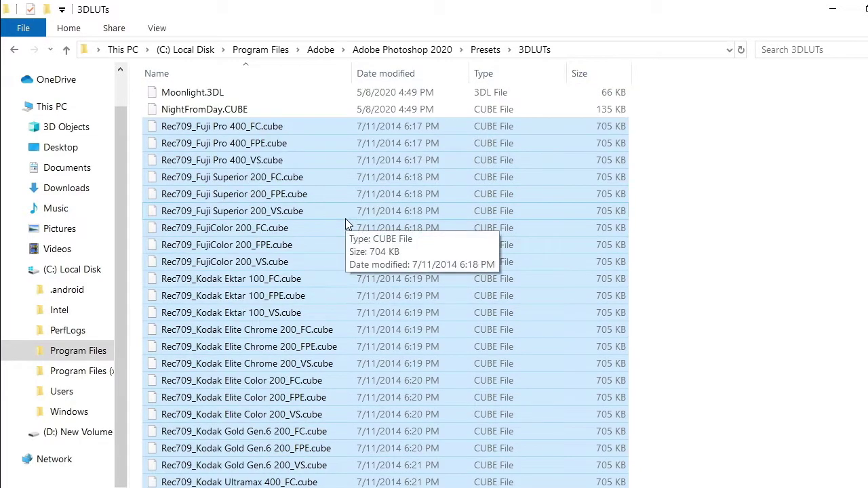
pyautogui.scroll(-2, 345, 219)
pyautogui.scroll(-2, 345, 210)
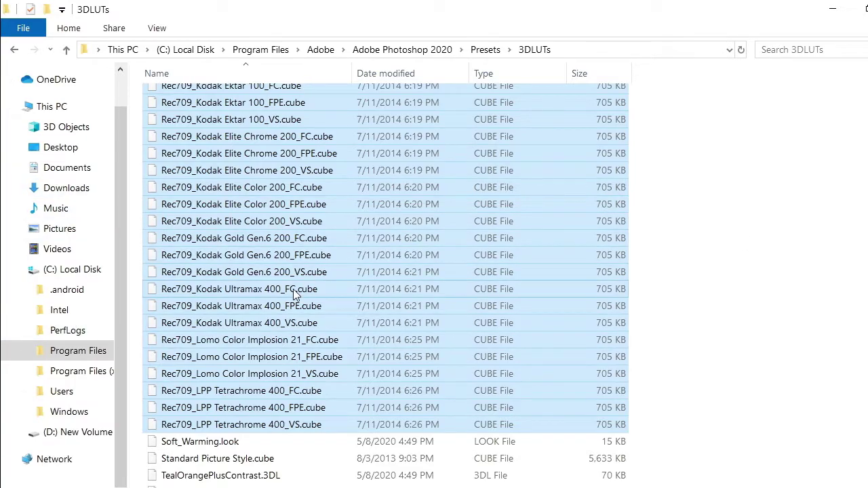
pyautogui.scroll(5, 270, 241)
pyautogui.scroll(4, 264, 233)
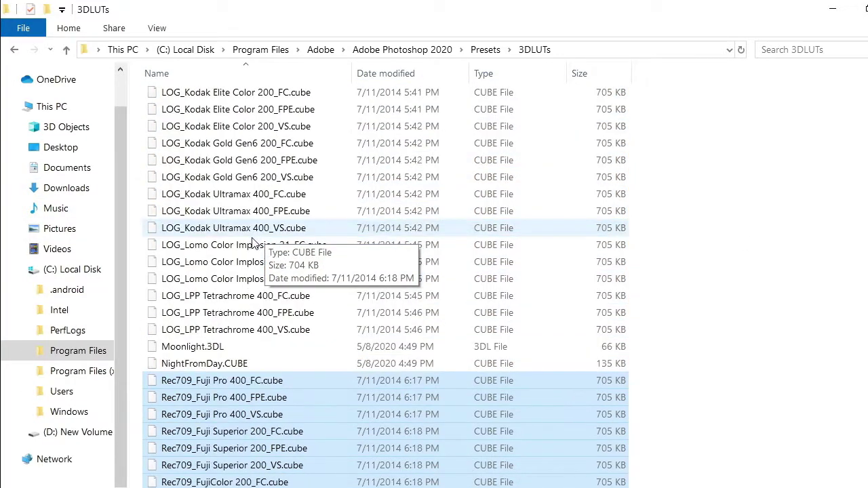
pyautogui.scroll(-9, 253, 242)
pyautogui.scroll(3, 197, 251)
pyautogui.scroll(-3, 212, 257)
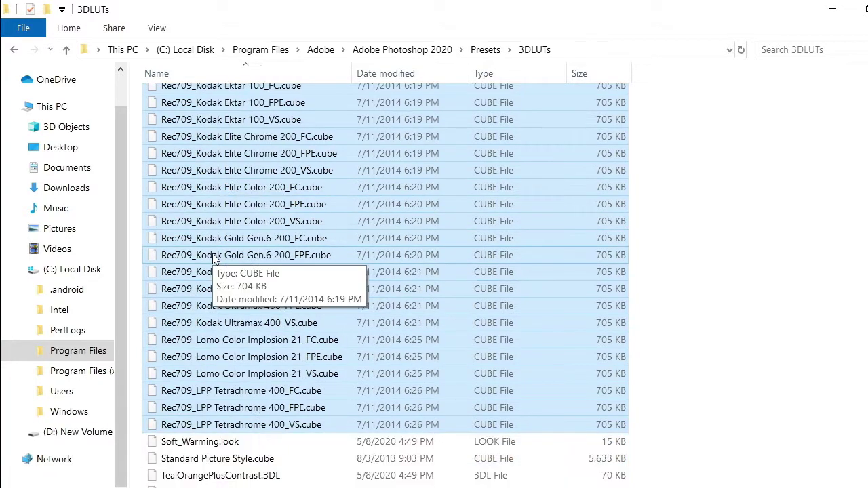
pyautogui.scroll(4, 213, 258)
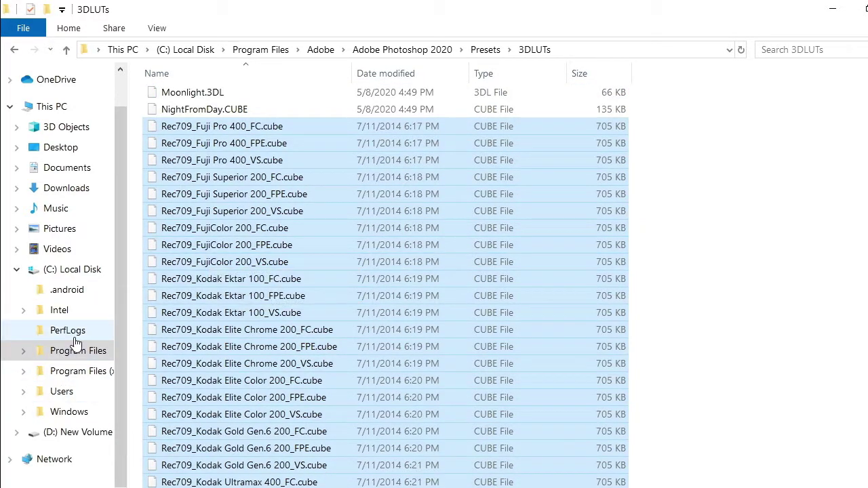
# Open the pack's Teal and Orange folder and select both its .cube files
pyautogui.click(89, 188)
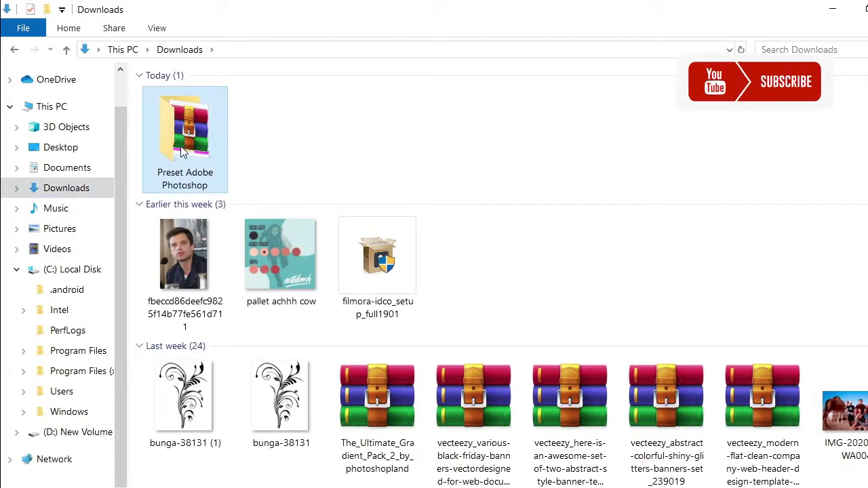
pyautogui.doubleClick(187, 136)
pyautogui.doubleClick(194, 99)
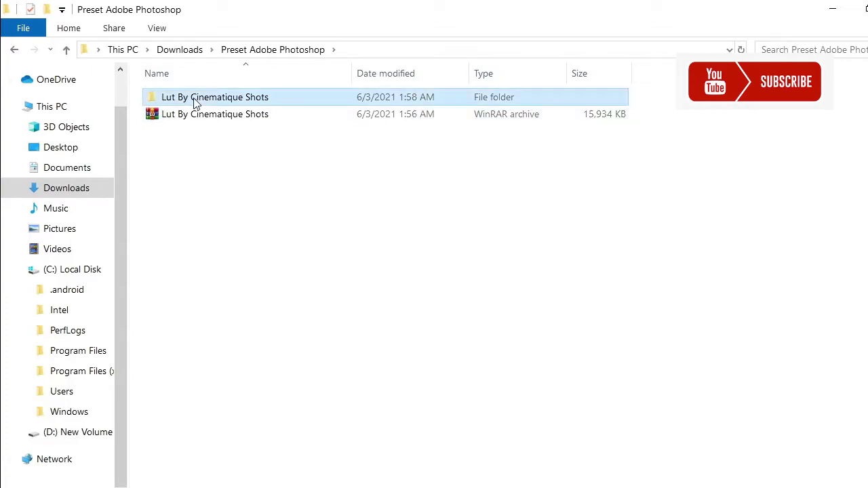
pyautogui.doubleClick(194, 99)
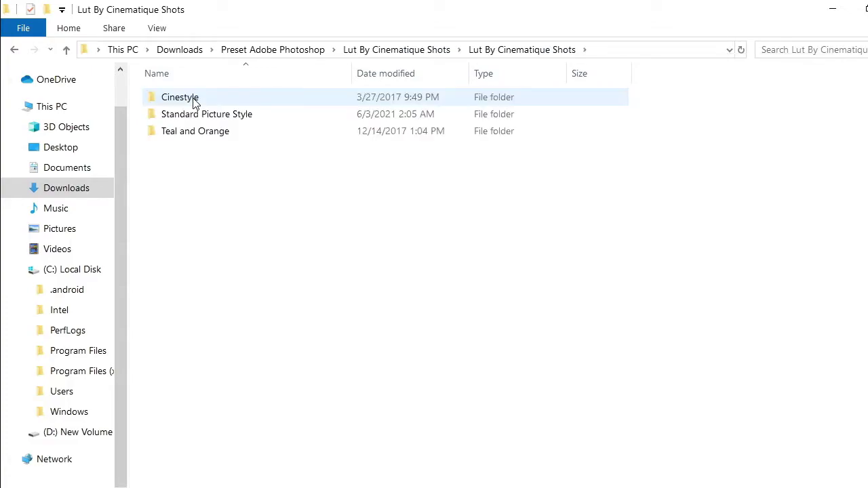
pyautogui.doubleClick(190, 140)
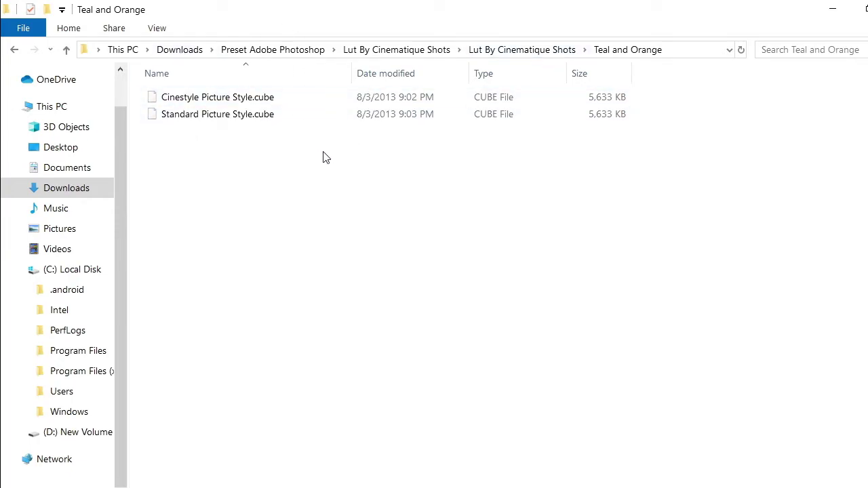
pyautogui.hotkey('ctrl', 'a')
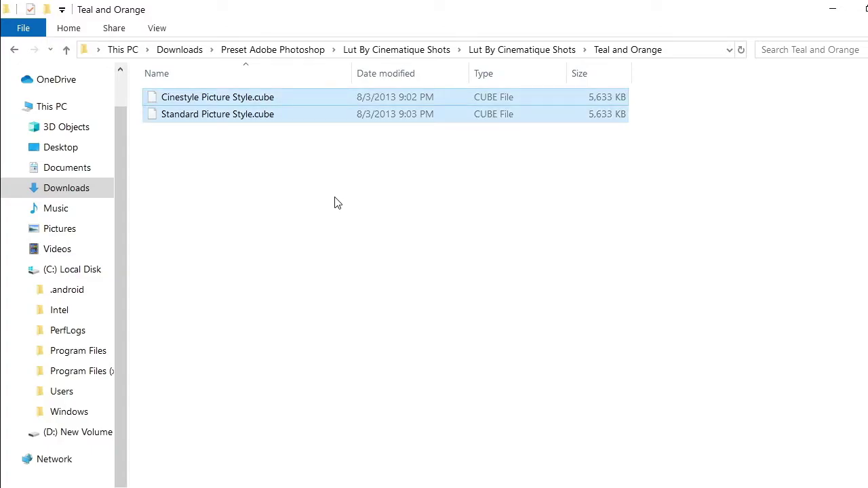
pyautogui.moveTo(71, 269)
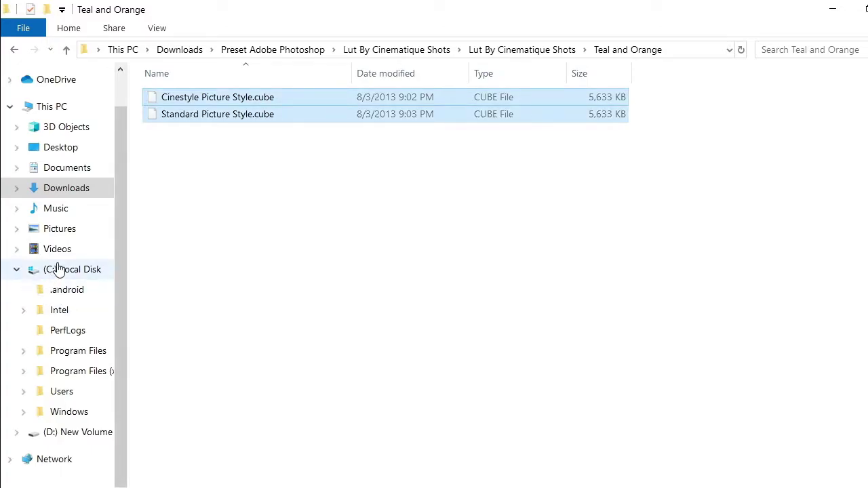
# Navigate from C: through Program Files, Adobe, Adobe Photoshop 2020 and Presets into 3DLUTs
pyautogui.click(62, 276)
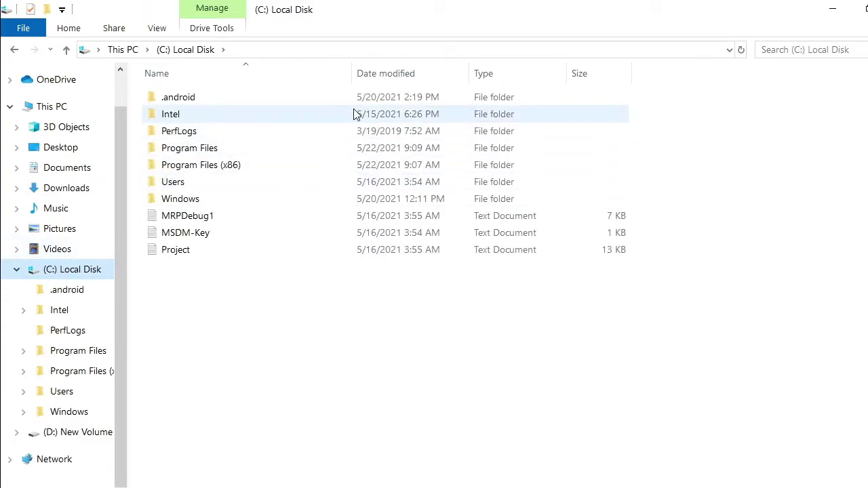
pyautogui.doubleClick(351, 155)
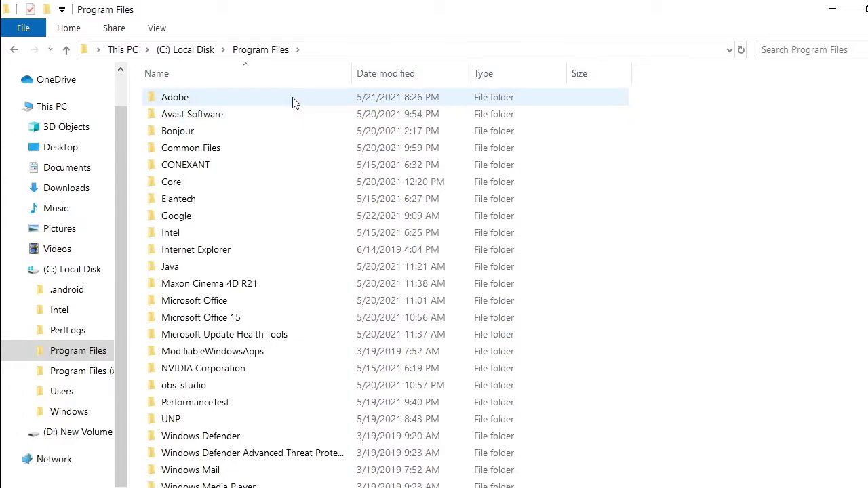
pyautogui.doubleClick(293, 101)
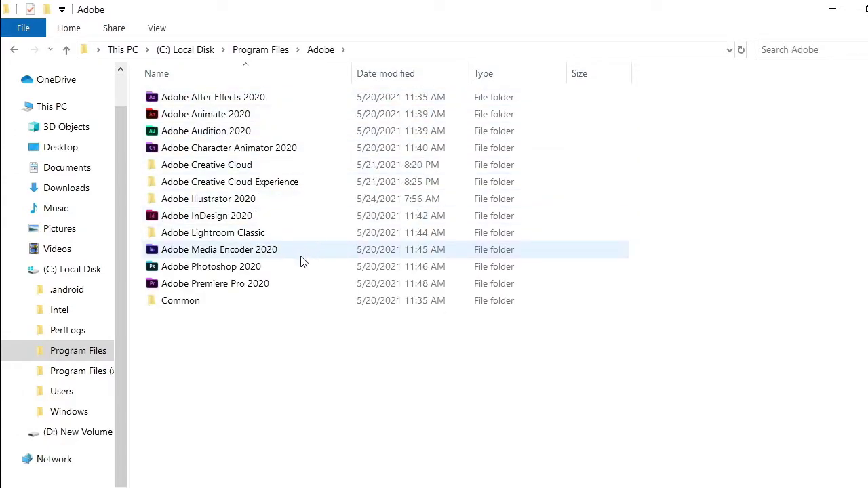
pyautogui.doubleClick(255, 271)
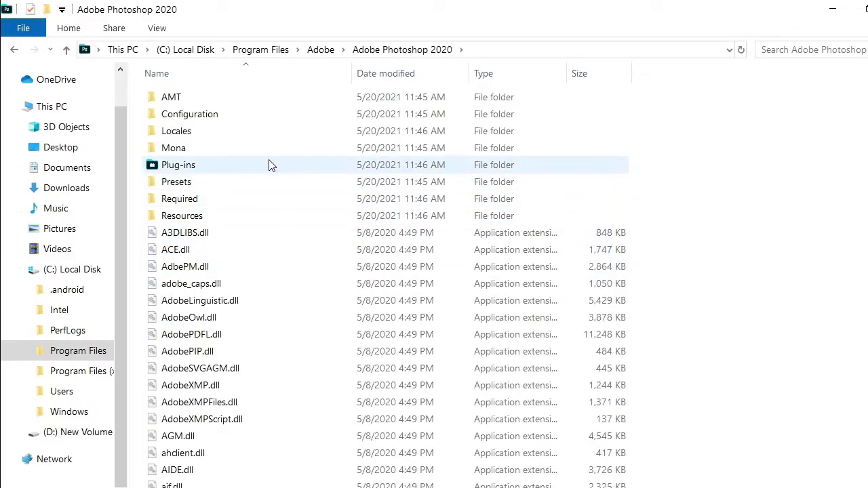
pyautogui.doubleClick(267, 185)
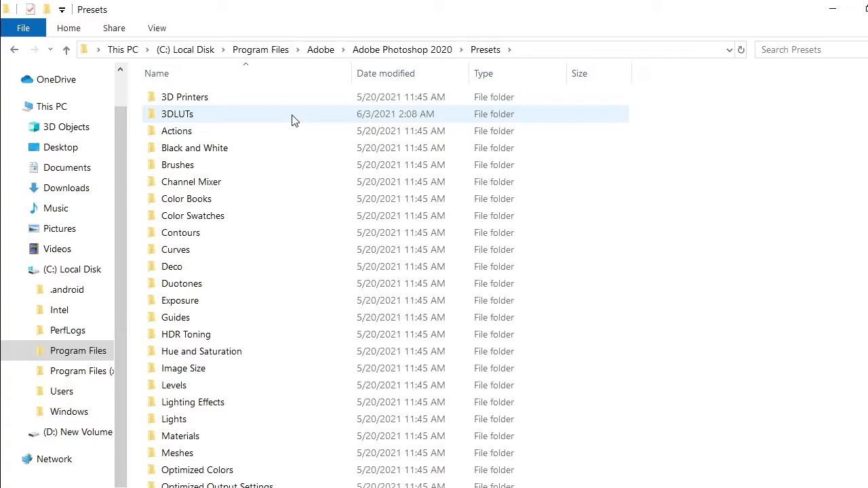
pyautogui.doubleClick(292, 118)
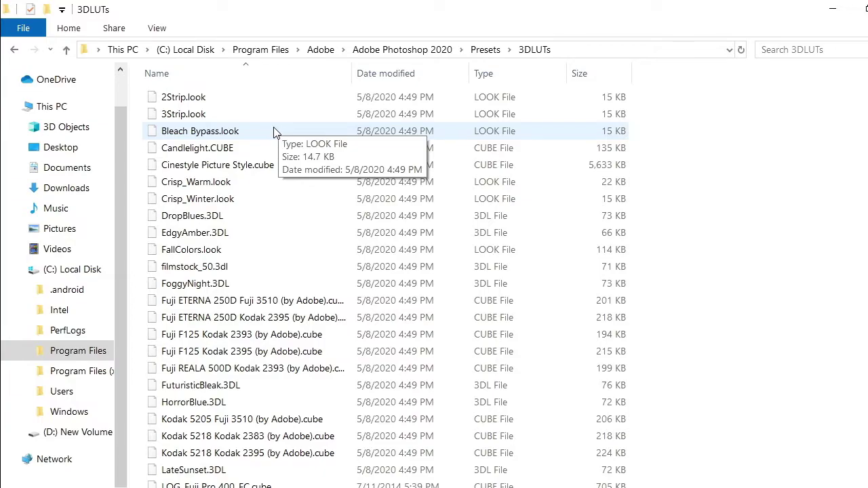
# Select Cinestyle Picture Style.cube, scroll the list, and refresh the 3DLUTs folder twice
pyautogui.click(292, 170)
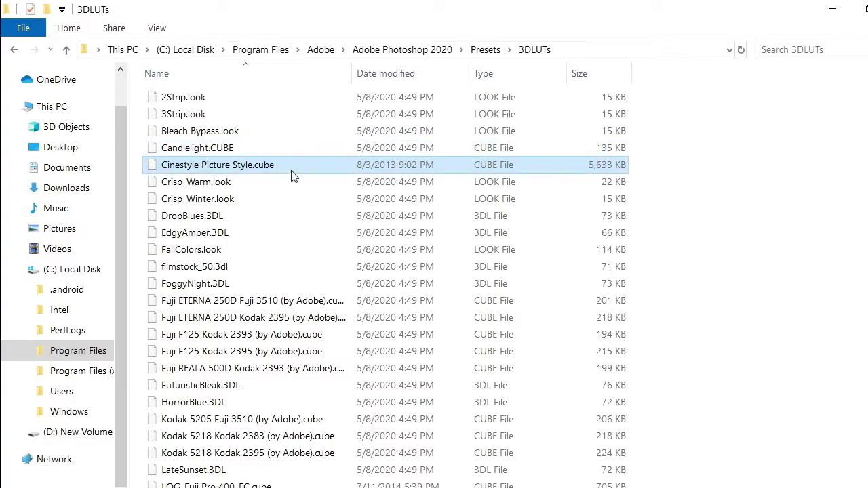
pyautogui.scroll(-6, 292, 177)
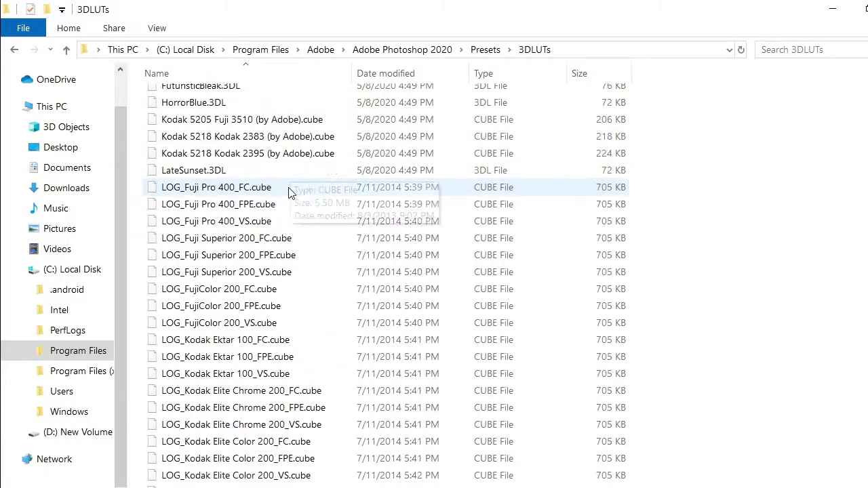
pyautogui.scroll(-4, 285, 204)
pyautogui.scroll(-10, 281, 222)
pyautogui.scroll(-3, 281, 245)
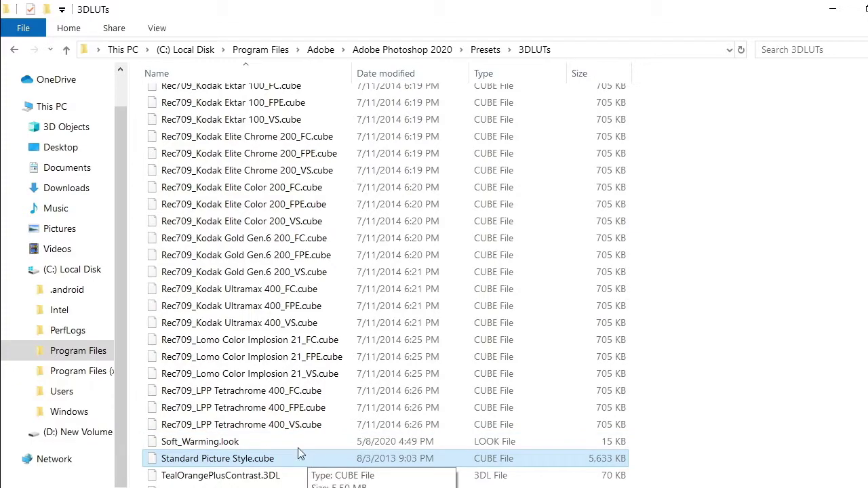
pyautogui.rightClick(810, 171)
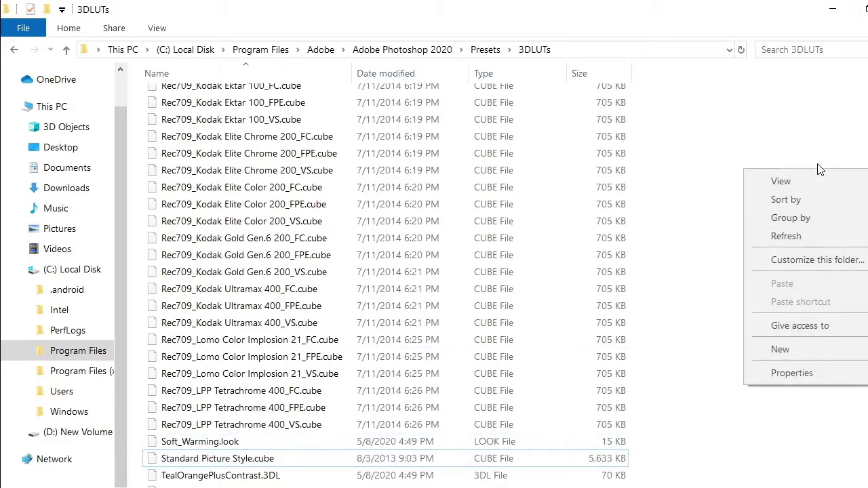
pyautogui.click(826, 238)
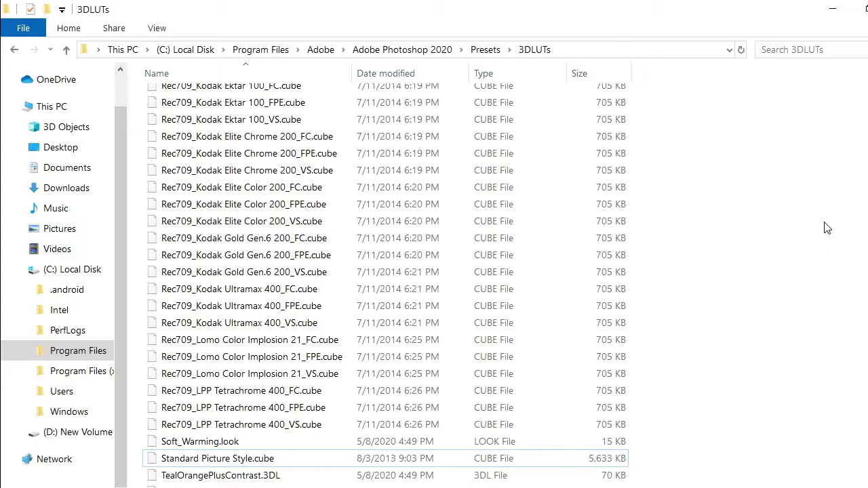
pyautogui.rightClick(827, 224)
pyautogui.click(827, 293)
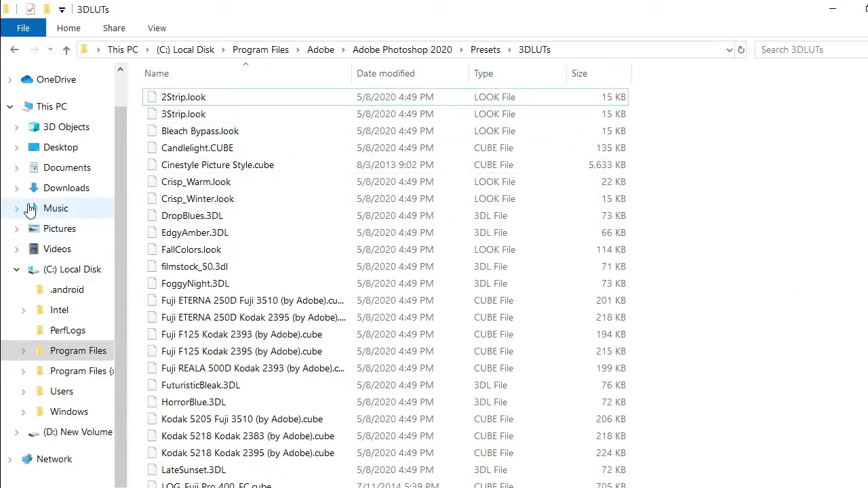
# Open the Camera folder on drive D and show Open with options for photo 20210531_115441
pyautogui.click(63, 191)
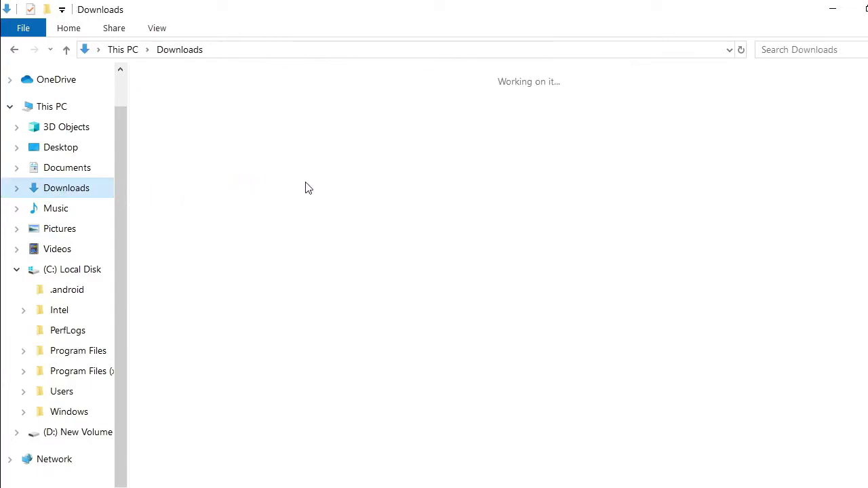
pyautogui.scroll(-3, 448, 270)
pyautogui.scroll(-5, 448, 270)
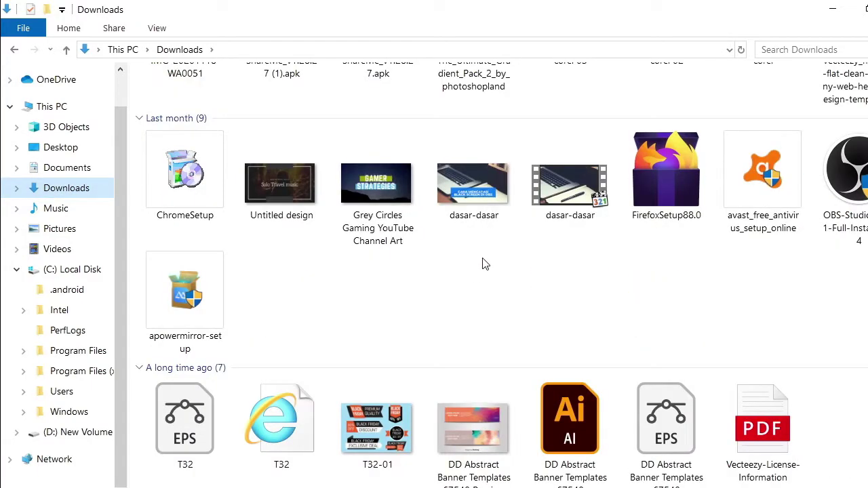
pyautogui.scroll(8, 468, 238)
pyautogui.scroll(-8, 777, 300)
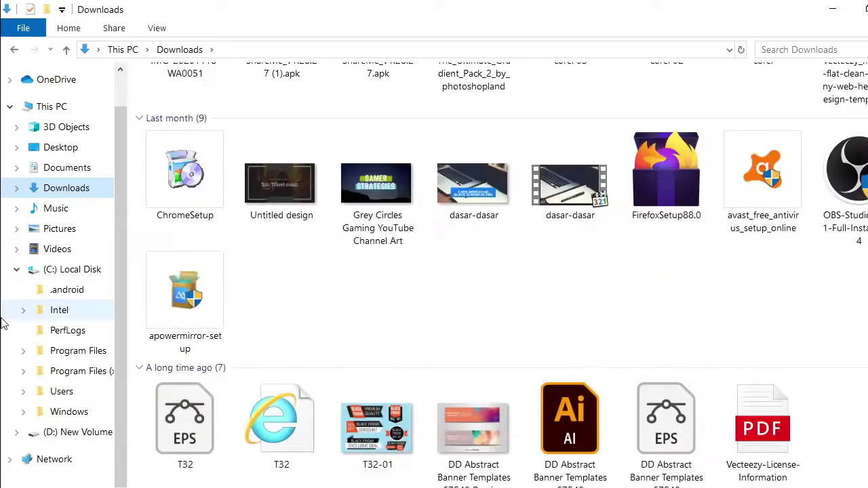
pyautogui.click(74, 435)
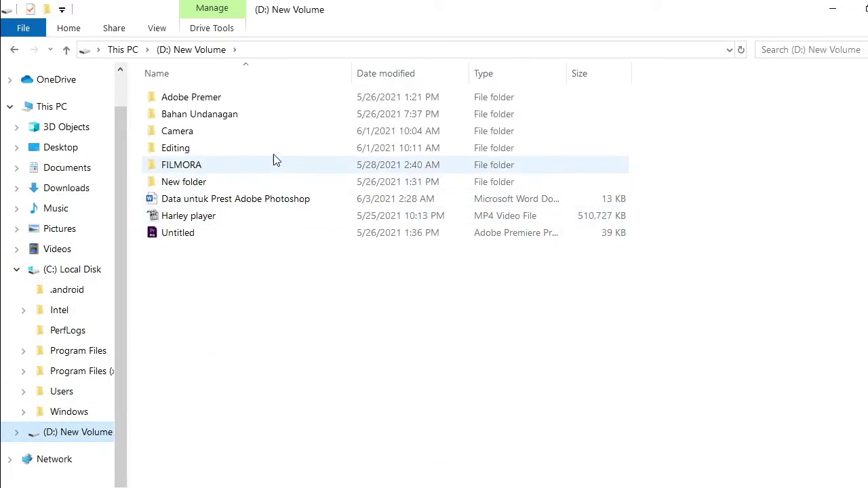
pyautogui.doubleClick(275, 149)
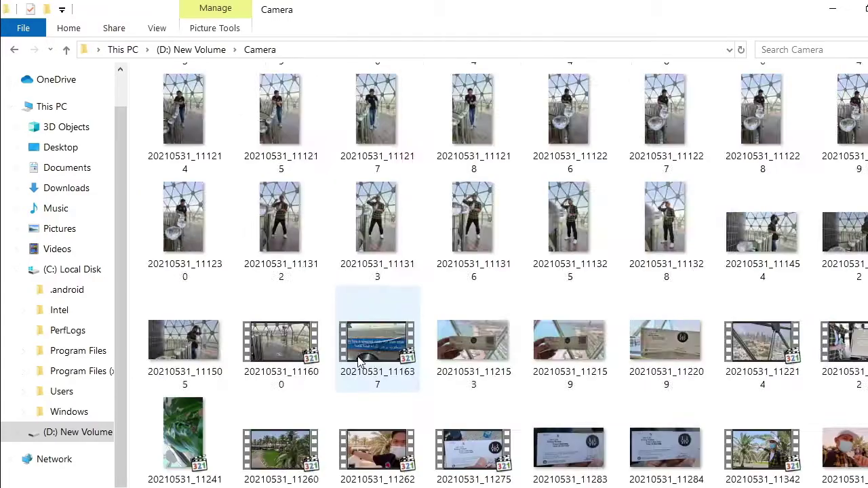
pyautogui.scroll(-5, 495, 237)
pyautogui.scroll(1, 335, 288)
pyautogui.rightClick(284, 458)
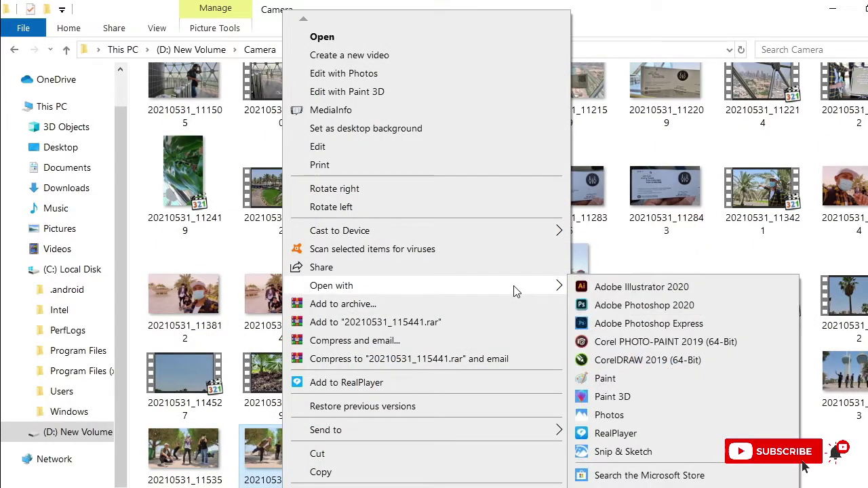
pyautogui.click(608, 310)
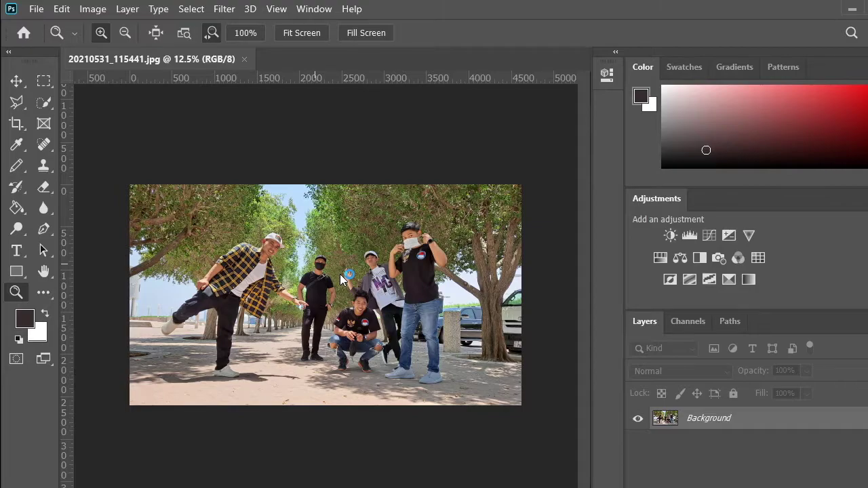
# Zoom in on the group of people and add the Color Lookup 1 adjustment layer
pyautogui.click(268, 284)
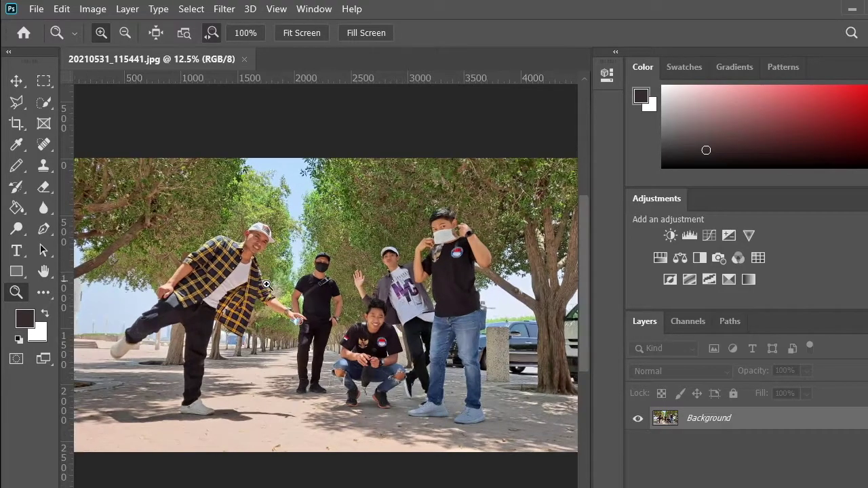
pyautogui.moveTo(397, 310); pyautogui.dragTo(533, 232)
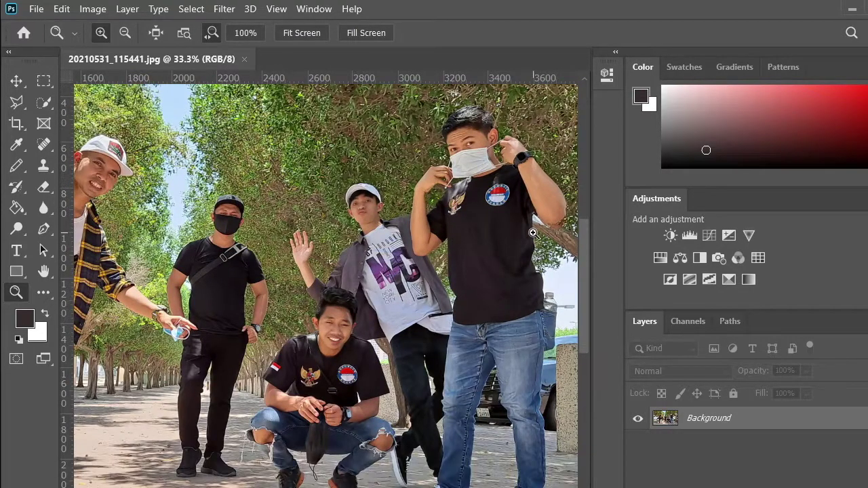
pyautogui.click(758, 259)
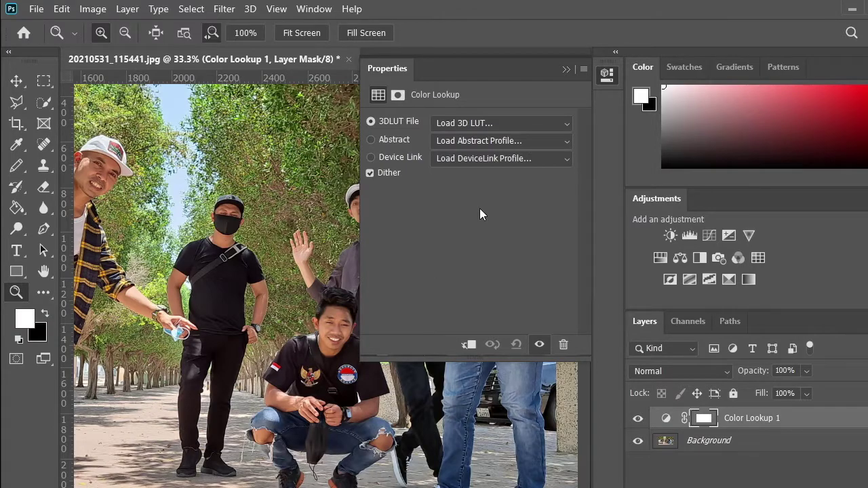
# Try the Tetrachrome 400, Rec709 Kodak Elite Color 200 and LOG_LPP Tetrachrome 400_VS lookups
pyautogui.click(539, 126)
pyautogui.scroll(-8, 502, 368)
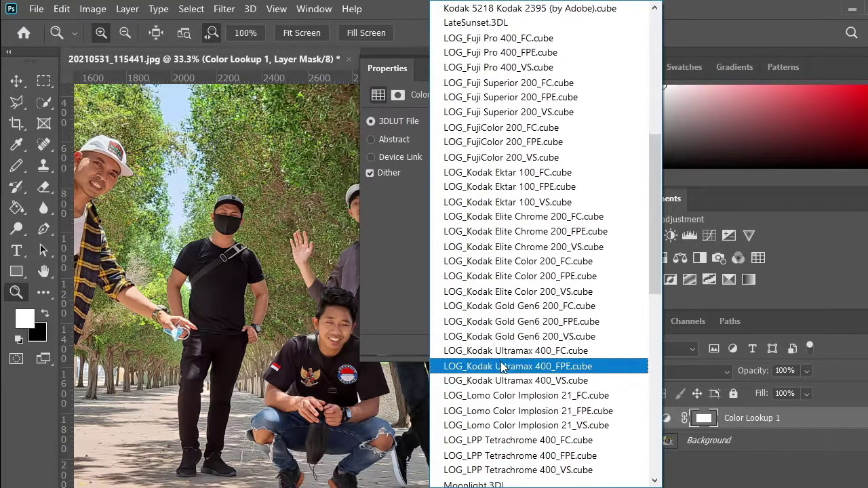
pyautogui.scroll(-5, 502, 368)
pyautogui.scroll(-7, 500, 363)
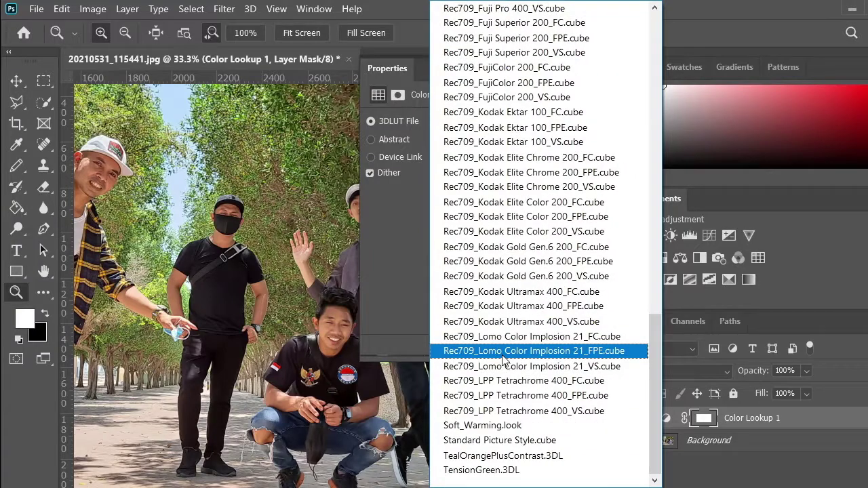
pyautogui.click(522, 411)
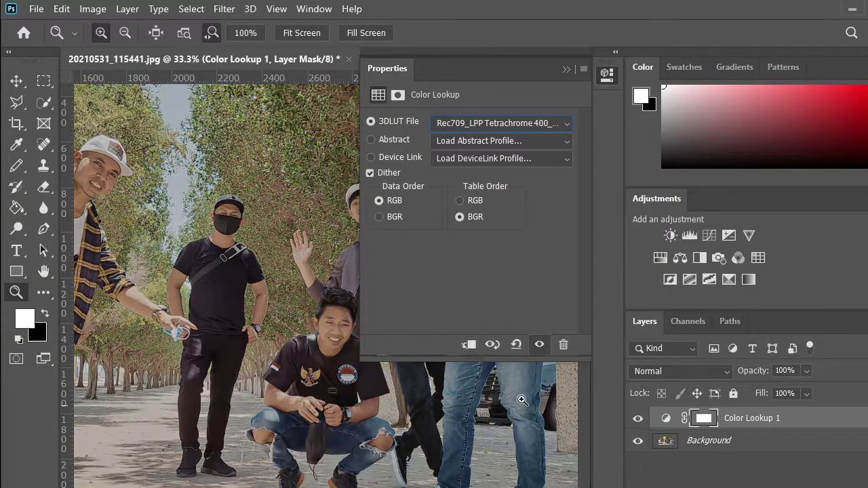
pyautogui.click(565, 126)
pyautogui.click(559, 381)
pyautogui.click(551, 126)
pyautogui.click(558, 232)
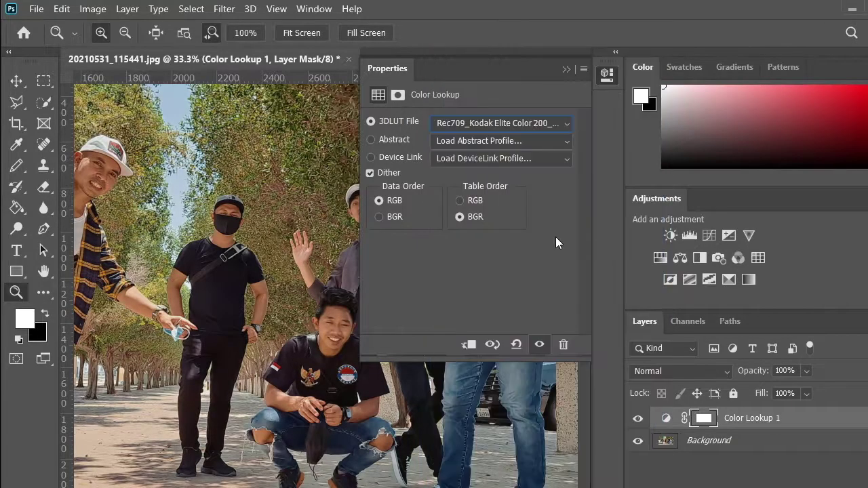
pyautogui.click(566, 125)
pyautogui.click(543, 66)
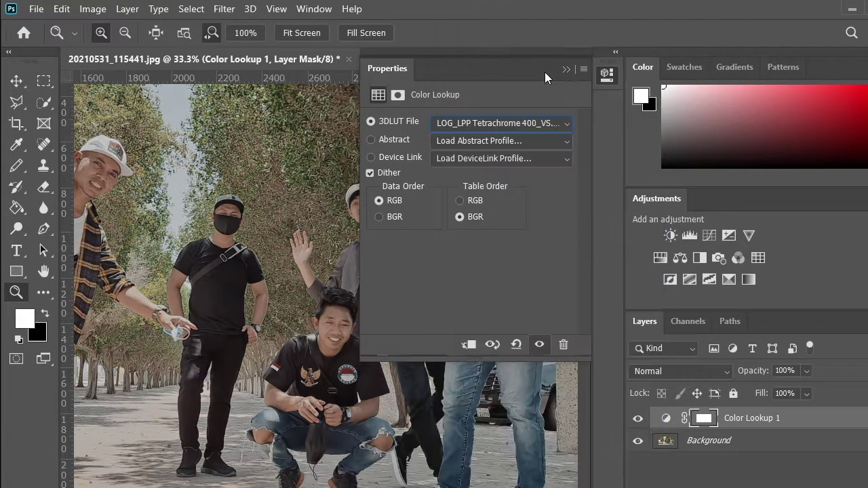
# Try LOG_Lomo Color Implosion 21_FC and LOG_Kodak Ektar 100_VS, then settle on LOG_FujiColor 200_FC.cube
pyautogui.click(549, 129)
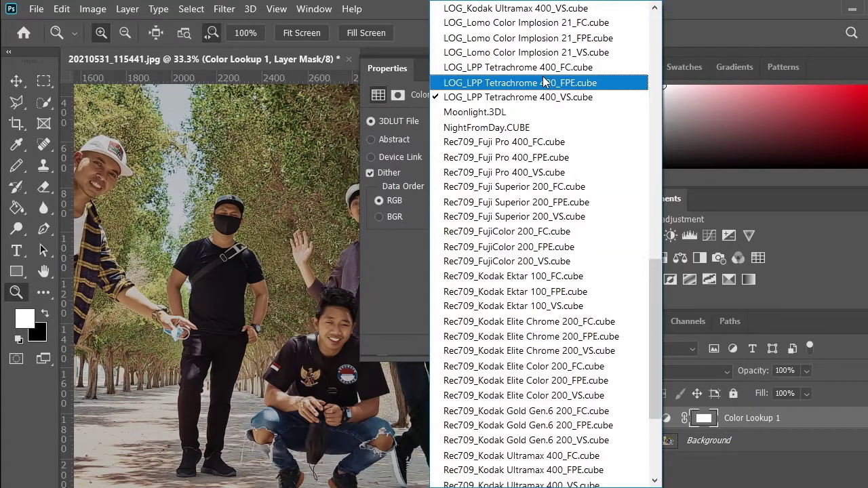
pyautogui.click(541, 27)
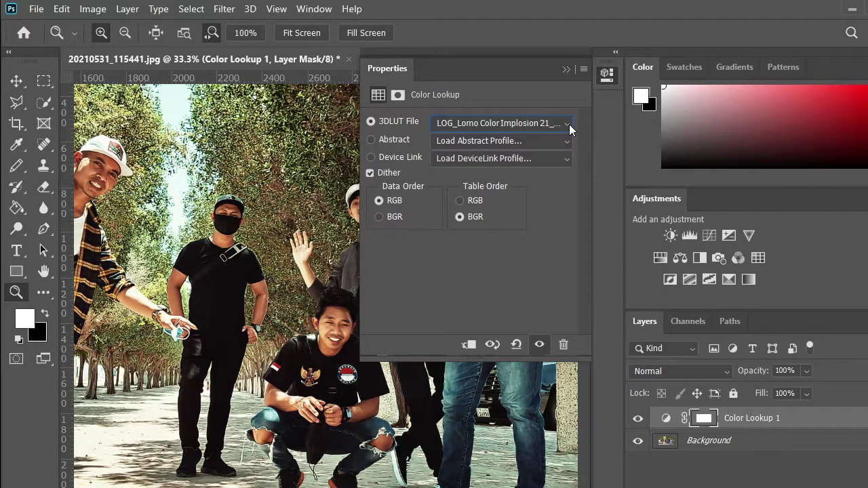
pyautogui.click(570, 129)
pyautogui.scroll(4, 536, 136)
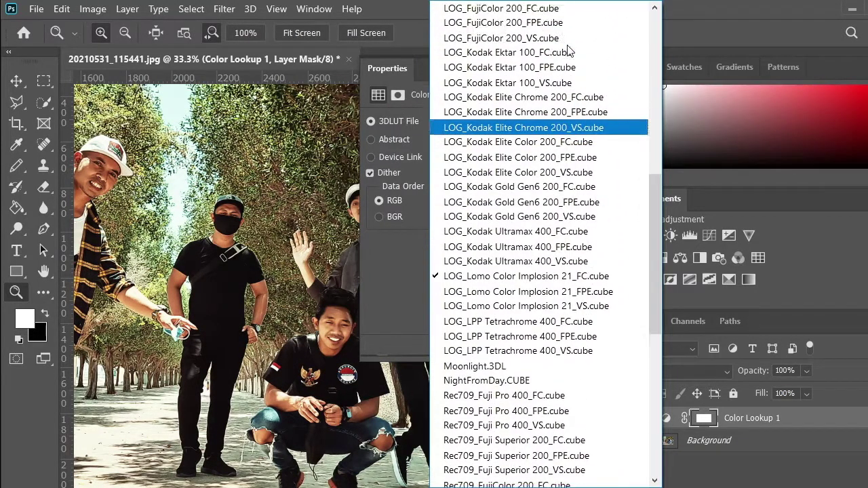
pyautogui.click(521, 83)
pyautogui.click(567, 130)
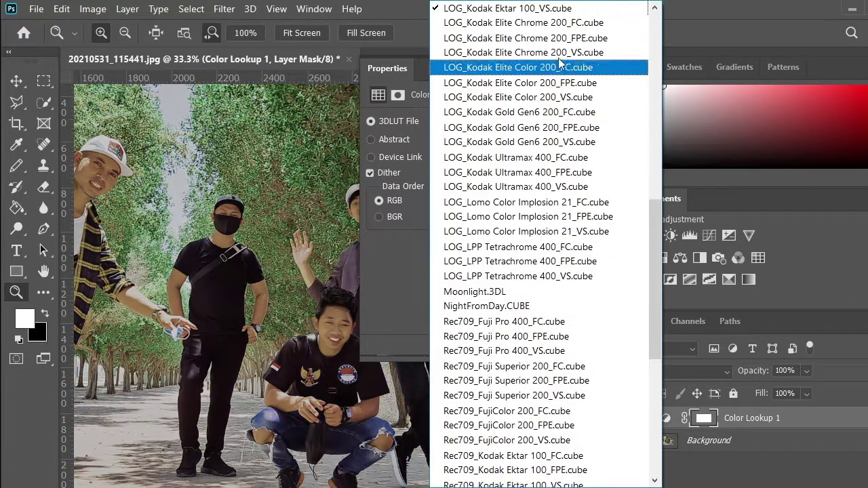
pyautogui.scroll(3, 535, 68)
pyautogui.scroll(2, 533, 70)
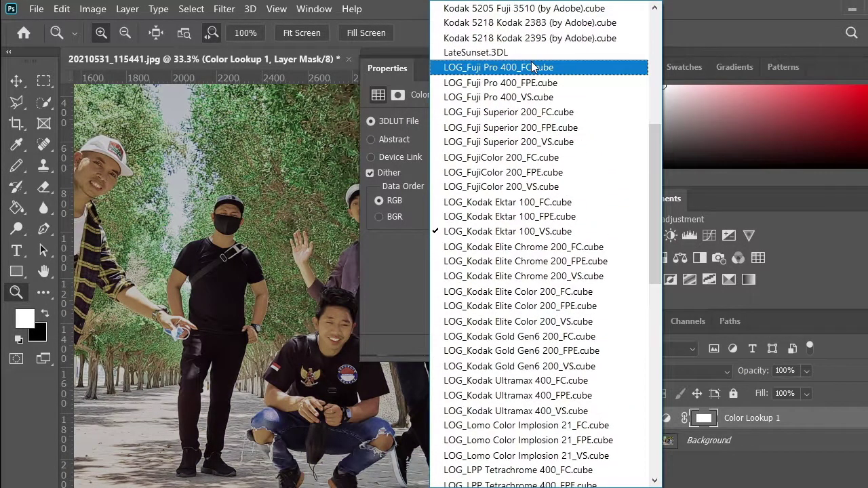
pyautogui.scroll(1, 533, 68)
pyautogui.scroll(3, 531, 71)
pyautogui.scroll(3, 529, 78)
pyautogui.scroll(1, 527, 86)
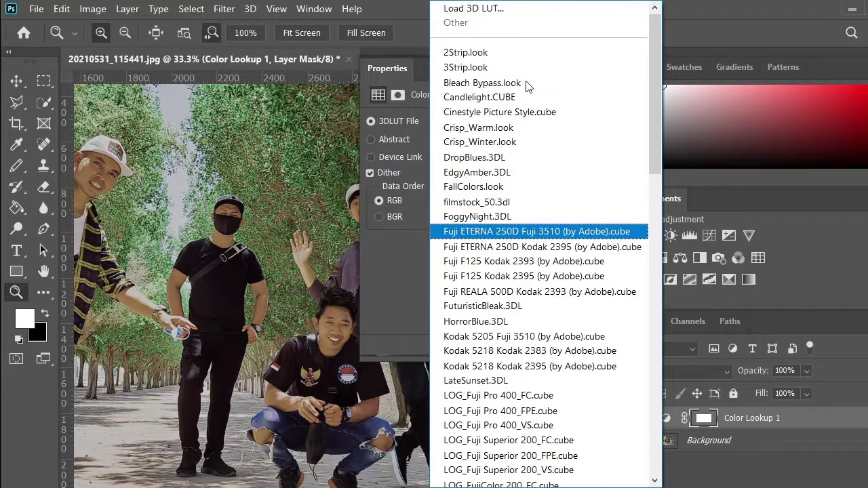
pyautogui.scroll(-5, 528, 86)
pyautogui.click(521, 262)
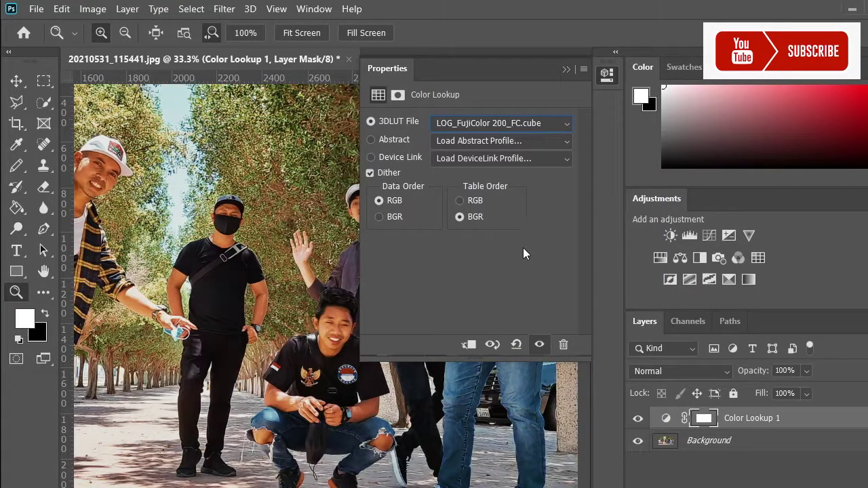
# Hide the Color Lookup properties and zoom in on the graded group and the man in the mask
pyautogui.moveTo(360, 327); pyautogui.dragTo(411, 327)
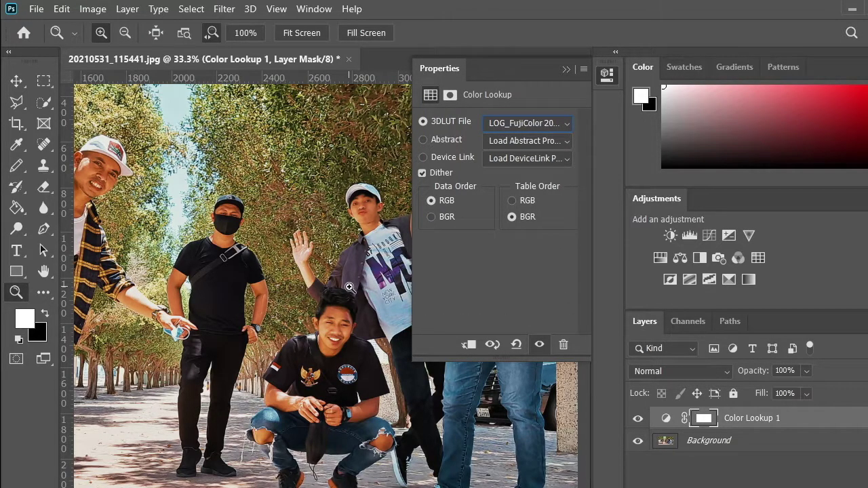
pyautogui.click(564, 70)
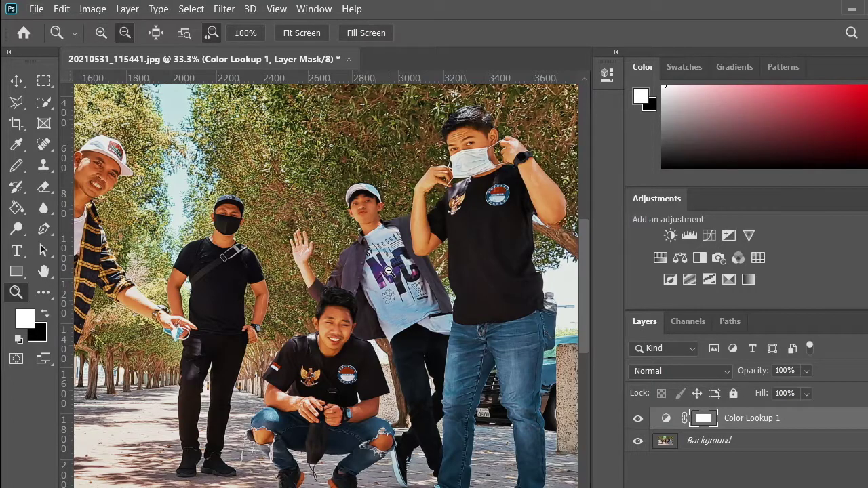
pyautogui.keyDown('alt'); pyautogui.click(291, 276); pyautogui.keyUp('alt')
pyautogui.click(291, 276)
pyautogui.click(291, 275)
pyautogui.click(291, 275)
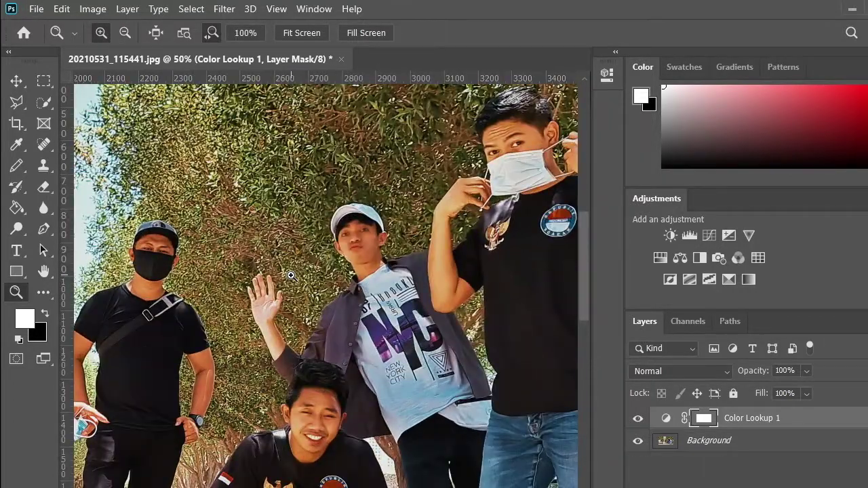
pyautogui.scroll(-3, 291, 275)
pyautogui.scroll(1, 298, 268)
pyautogui.keyDown('alt'); pyautogui.click(305, 258); pyautogui.keyUp('alt')
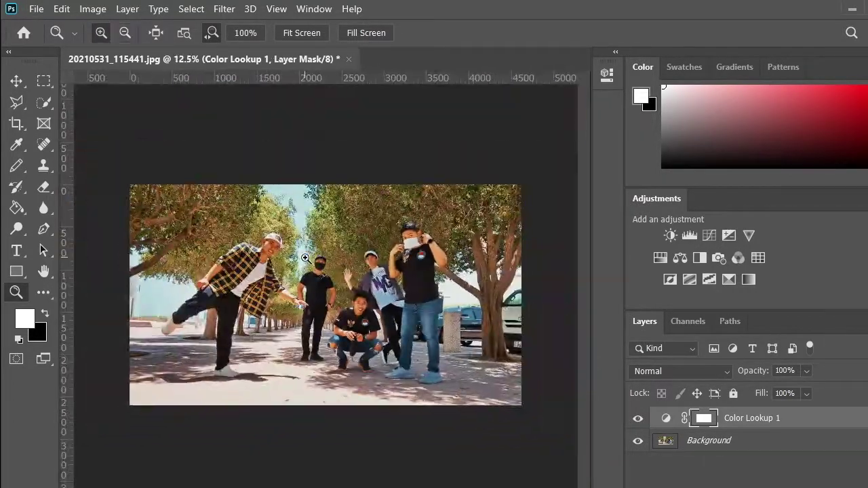
pyautogui.click(306, 259)
pyautogui.click(615, 52)
pyautogui.click(424, 252)
pyautogui.click(424, 253)
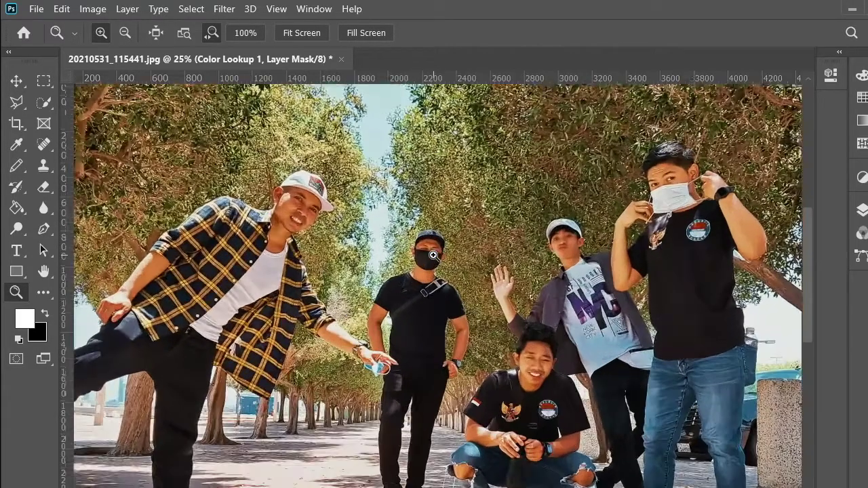
pyautogui.click(862, 97)
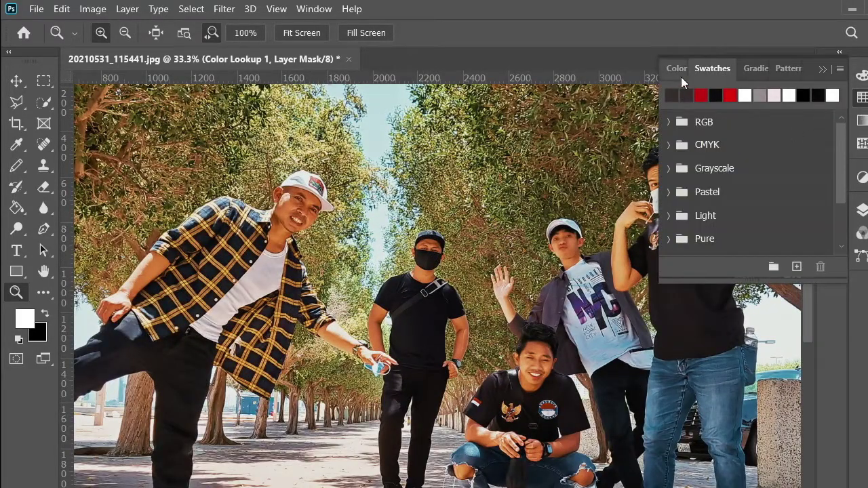
# Add a second Color Lookup layer and try the LateSunset.3DL look
pyautogui.click(862, 177)
pyautogui.click(822, 232)
pyautogui.click(751, 124)
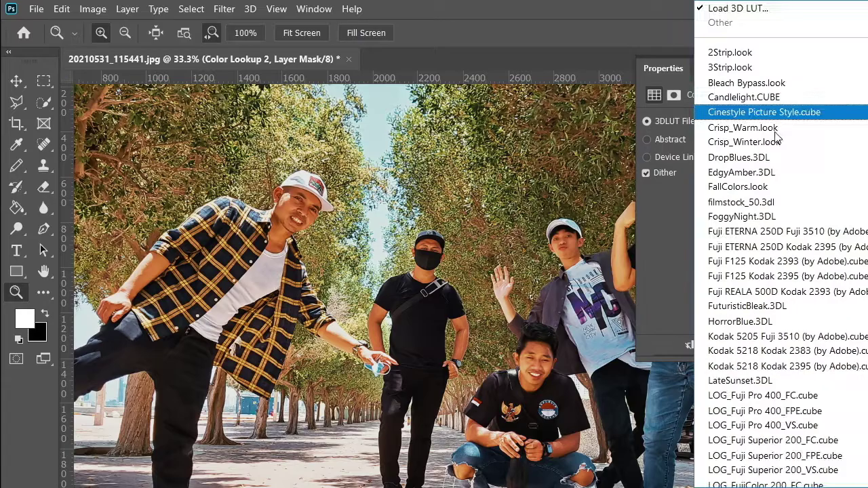
pyautogui.click(807, 382)
pyautogui.scroll(-2, 513, 329)
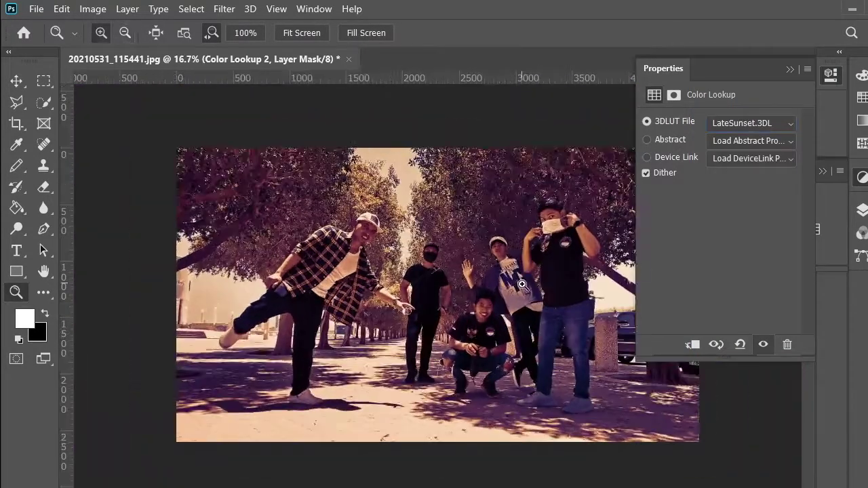
pyautogui.scroll(3, 504, 276)
pyautogui.scroll(-2, 503, 277)
# Try the LOG FujiColor 200_VS, Kodak Ektar 100_VS, Lomo Color Implosion 21_VS and Kodak Elite Color 200_FC looks
pyautogui.click(786, 124)
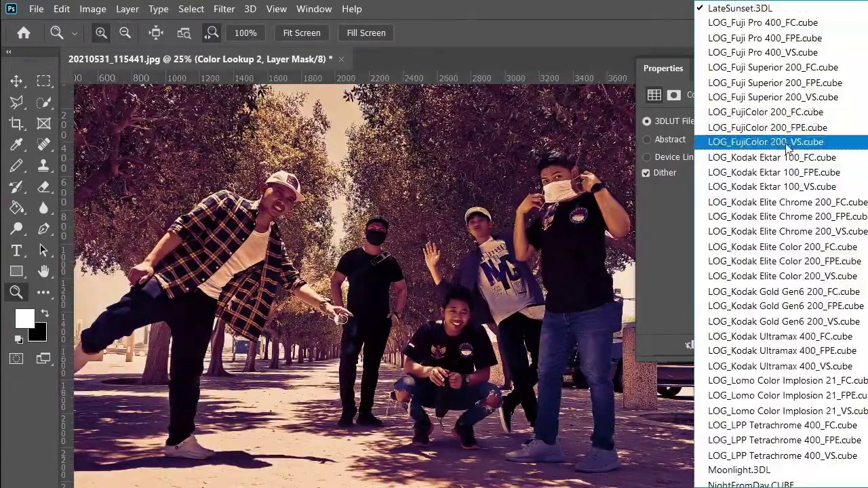
pyautogui.click(753, 140)
pyautogui.click(753, 123)
pyautogui.click(776, 59)
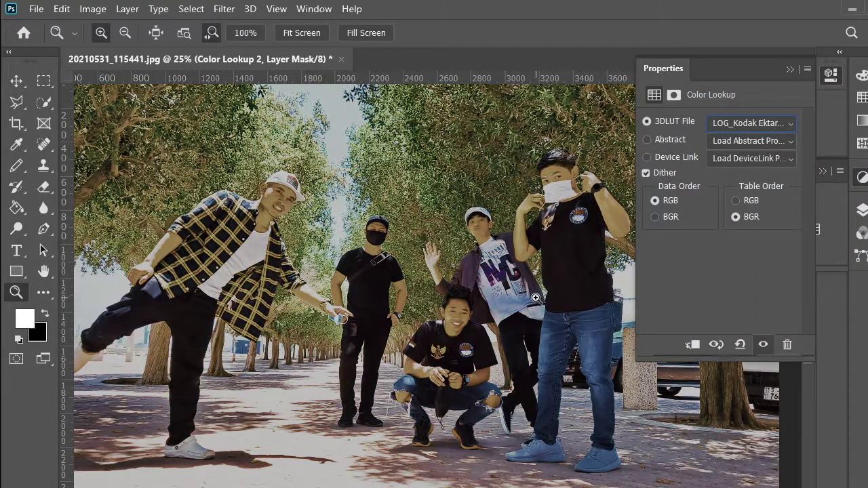
pyautogui.scroll(-1, 536, 298)
pyautogui.scroll(2, 536, 298)
pyautogui.click(752, 123)
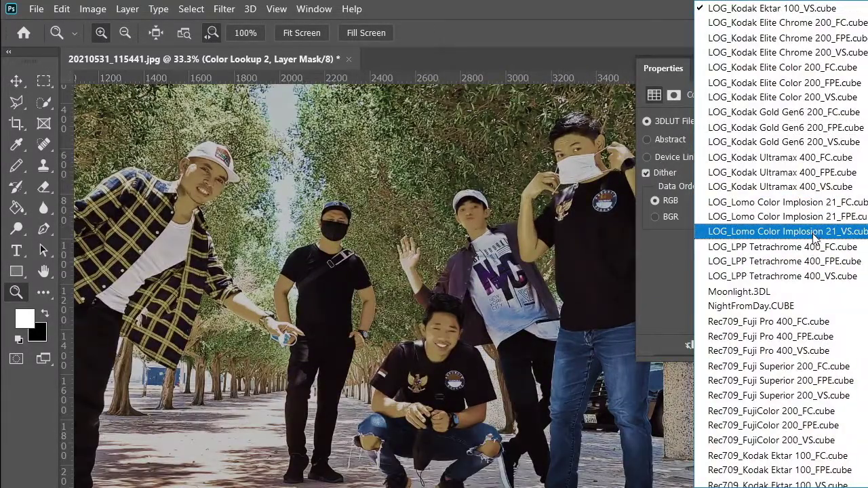
pyautogui.click(814, 236)
pyautogui.click(780, 125)
pyautogui.scroll(4, 793, 203)
pyautogui.scroll(2, 790, 136)
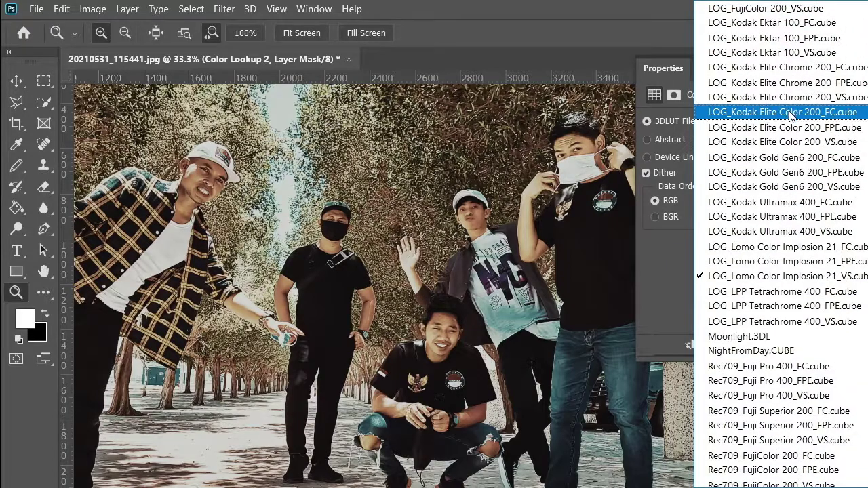
pyautogui.click(775, 112)
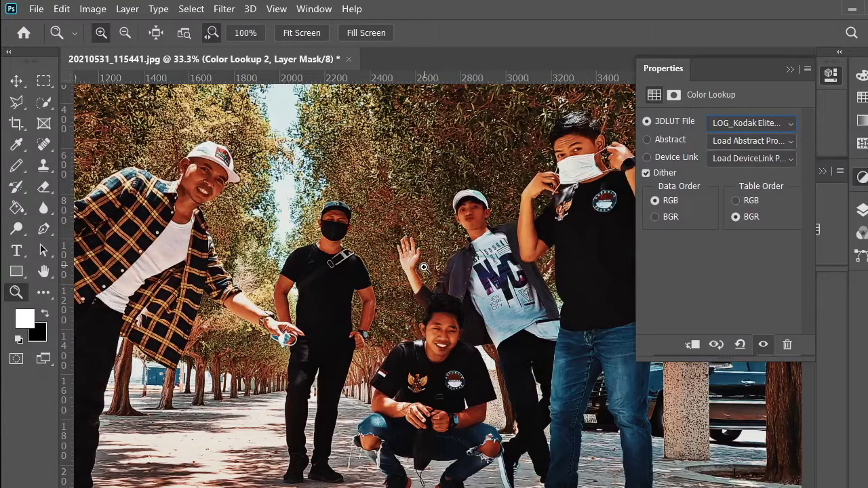
pyautogui.scroll(-2, 424, 268)
pyautogui.scroll(1, 424, 268)
# Try a Rec709 Fuji Superior look and check it over the whole image
pyautogui.click(753, 124)
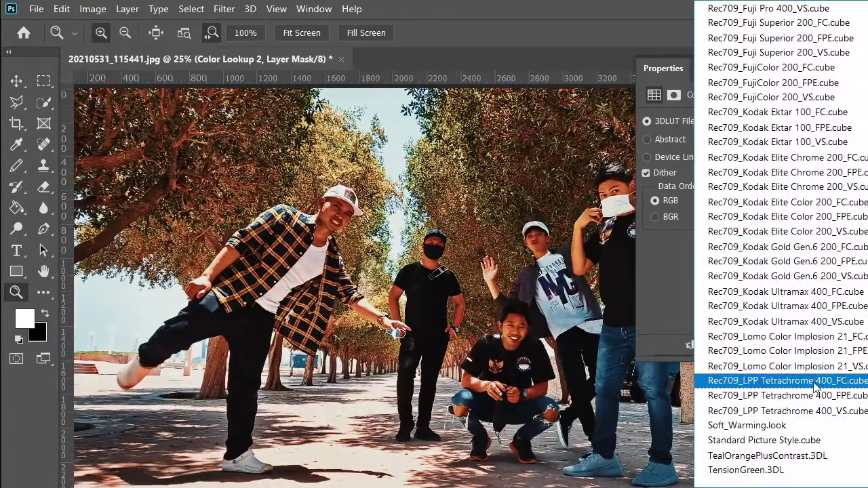
pyautogui.click(785, 53)
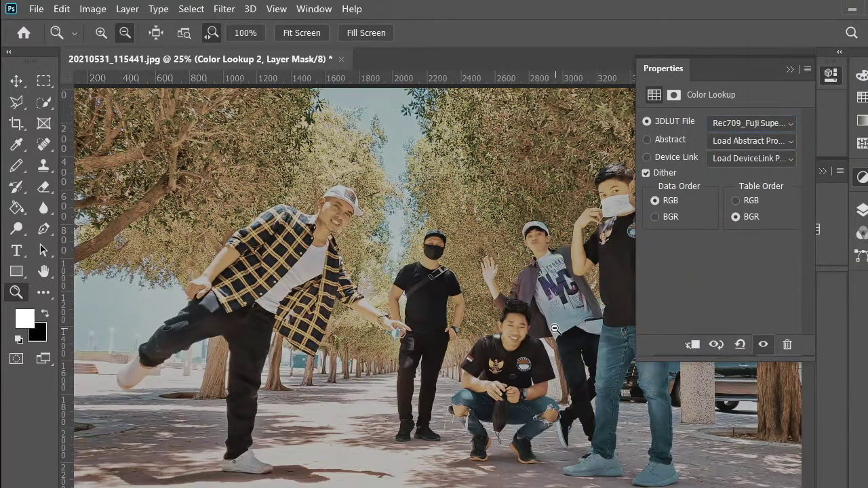
pyautogui.scroll(-4, 554, 328)
pyautogui.scroll(3, 554, 328)
pyautogui.scroll(2, 554, 328)
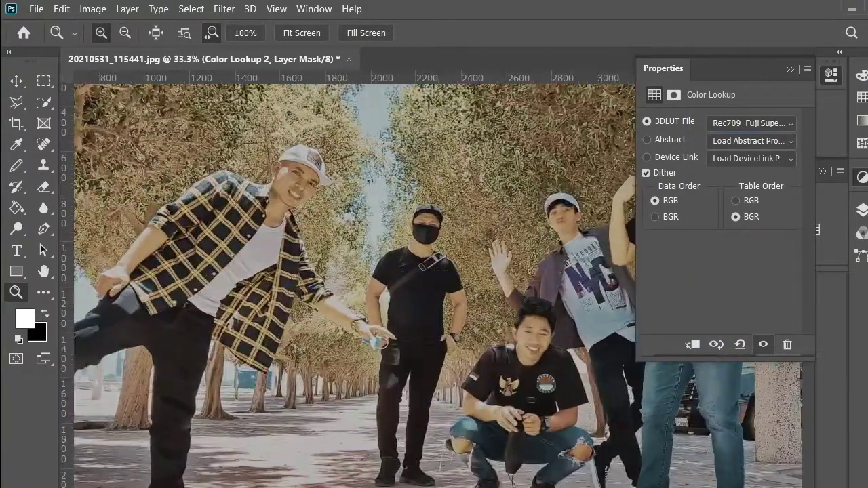
pyautogui.click(790, 69)
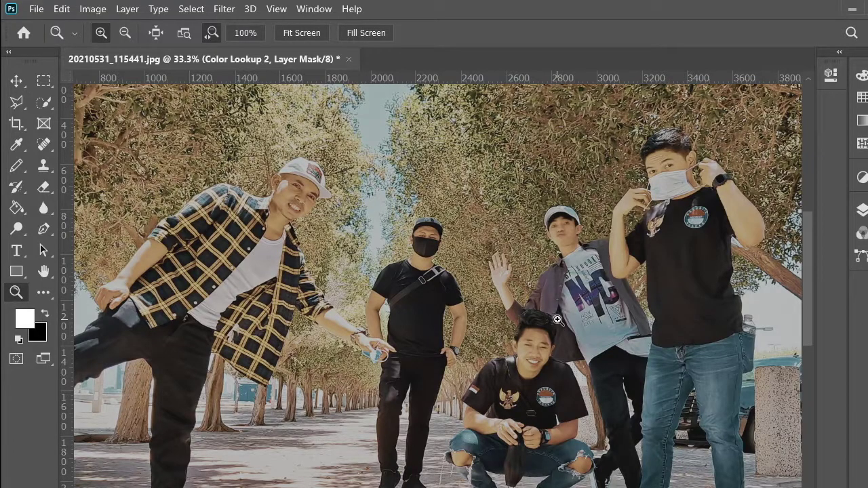
pyautogui.click(839, 54)
# After Rec709 Lomo and Standard Picture Style, settle on TealOrangePlusContrast.3DL and show the mask settings
pyautogui.click(817, 121)
pyautogui.click(814, 353)
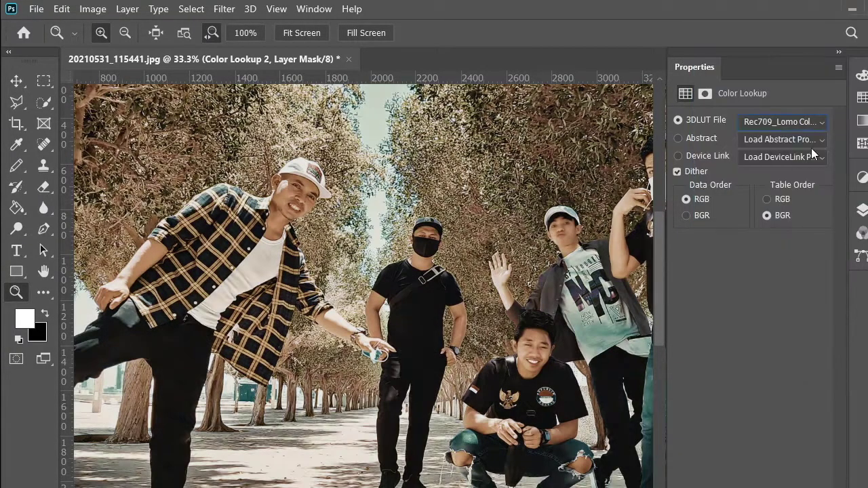
pyautogui.click(814, 122)
pyautogui.click(825, 438)
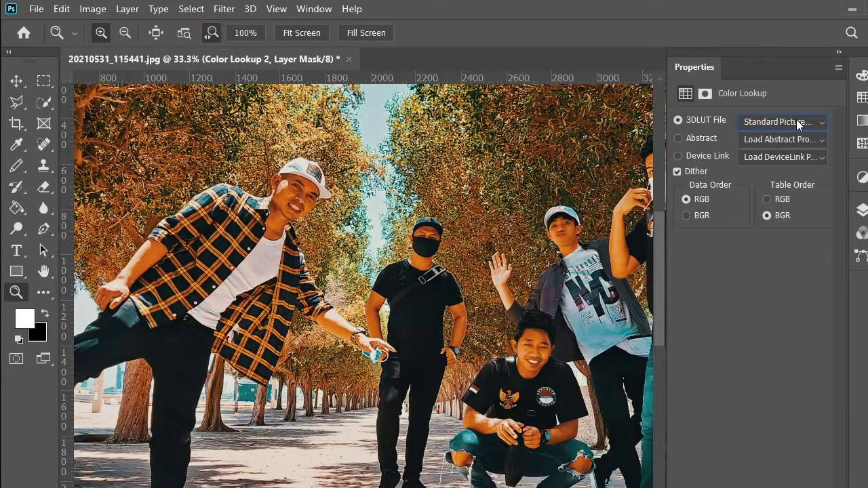
pyautogui.click(798, 124)
pyautogui.click(811, 451)
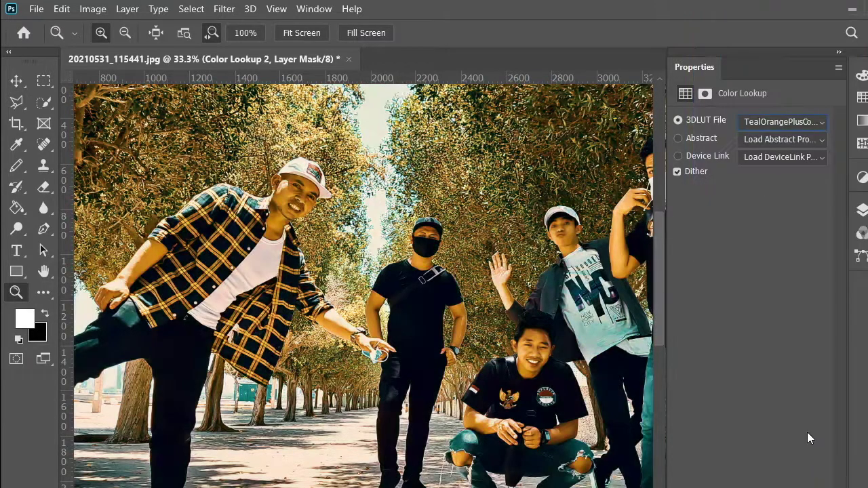
pyautogui.keyDown('alt'); pyautogui.click(470, 308); pyautogui.keyUp('alt')
pyautogui.click(389, 244)
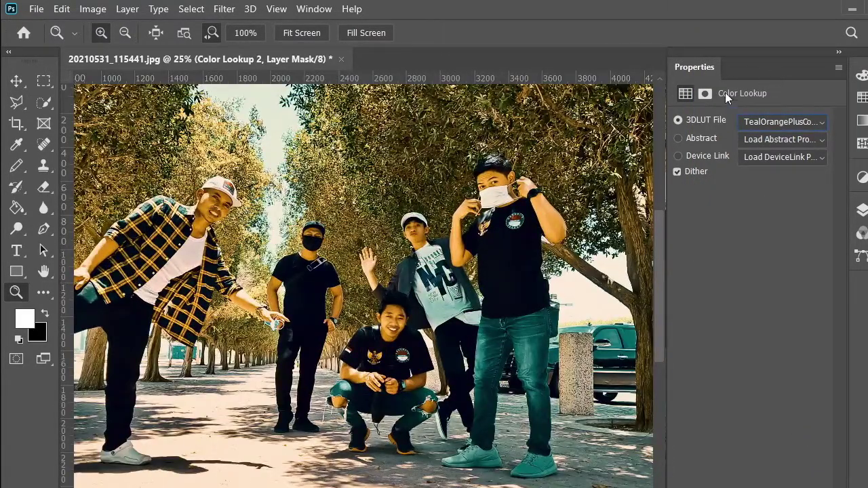
pyautogui.click(701, 93)
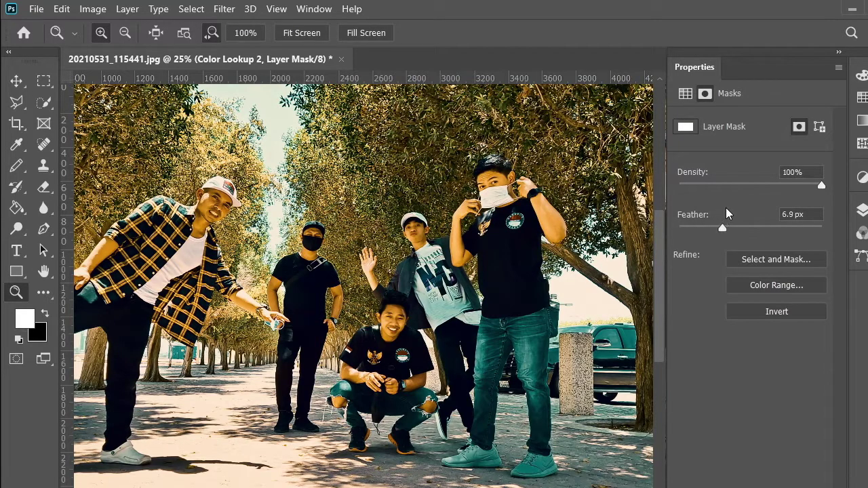
# Set the Color Lookup 2 mask to 7.1 px feather and 95% density
pyautogui.click(725, 228)
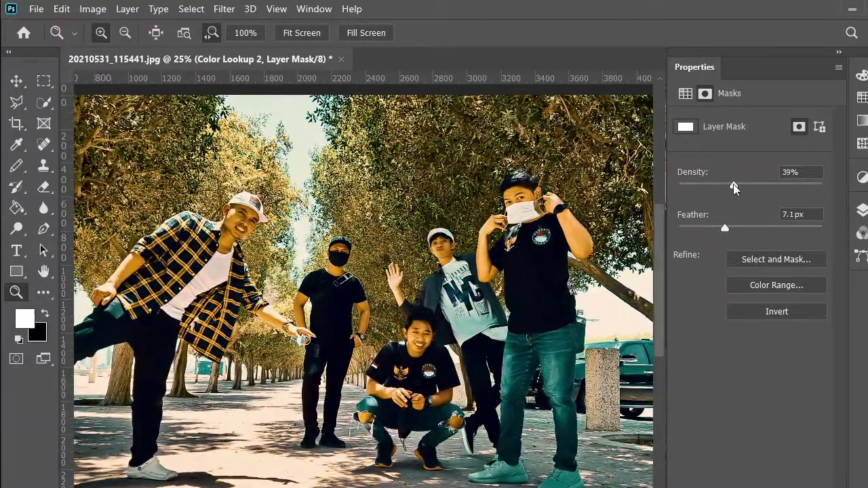
pyautogui.moveTo(733, 183); pyautogui.dragTo(816, 184)
pyautogui.click(686, 94)
# After trying Rec709 Kodak Gold, switch the look to a LOG_LPP Tetrachrome 400 LUT and inspect the group
pyautogui.click(829, 122)
pyautogui.click(787, 279)
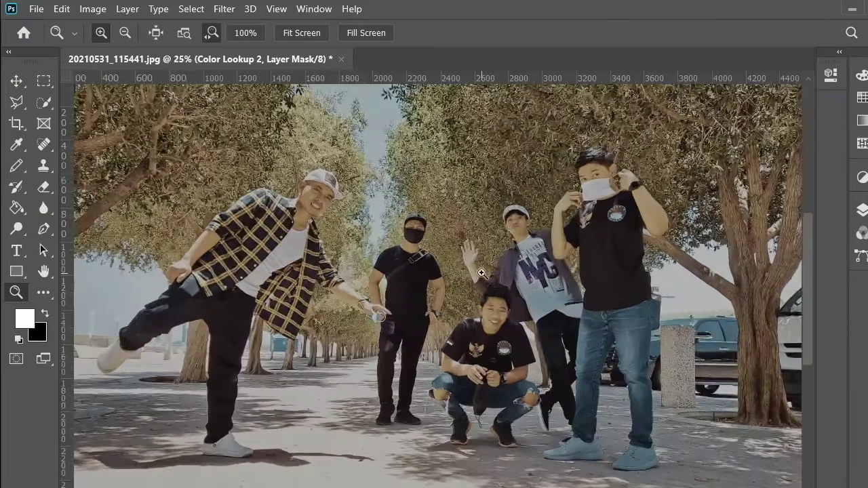
pyautogui.click(822, 122)
pyautogui.click(808, 108)
pyautogui.click(822, 122)
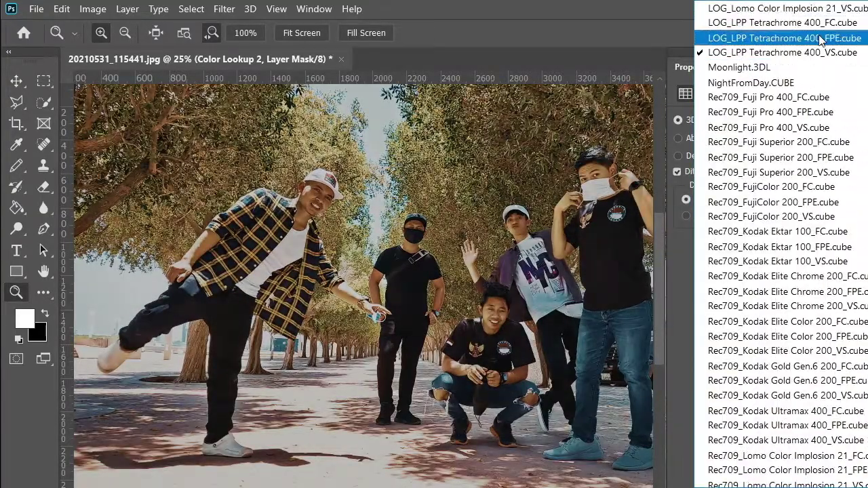
pyautogui.click(780, 68)
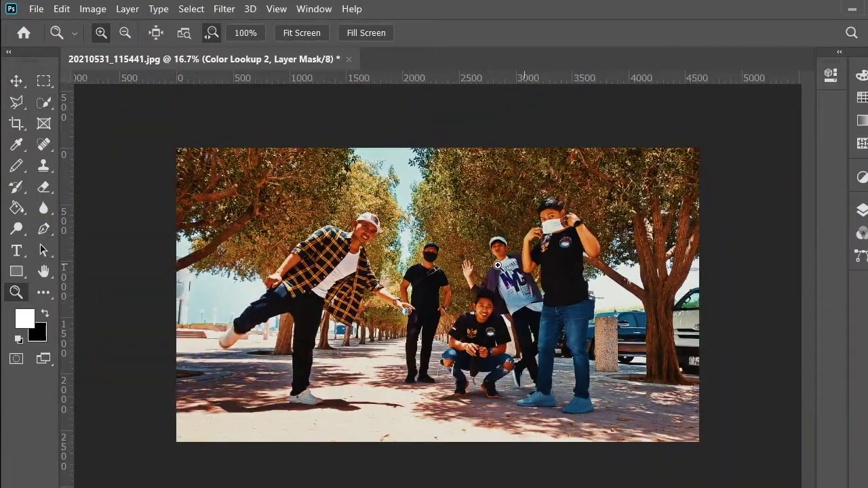
pyautogui.click(499, 268)
pyautogui.scroll(-2, 634, 244)
# Move the ungraded original photo down and scale it to about 25% as a before inset
pyautogui.press('alt')
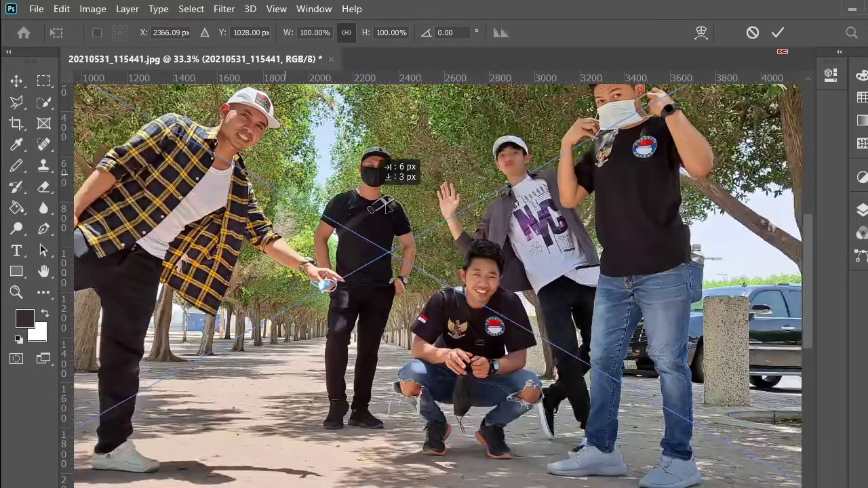
pyautogui.moveTo(384, 165); pyautogui.dragTo(582, 338)
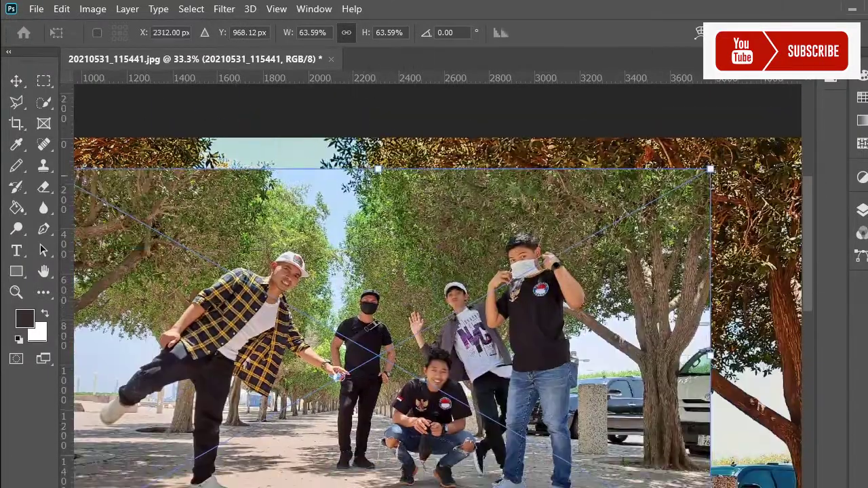
pyautogui.moveTo(710, 169); pyautogui.dragTo(272, 315)
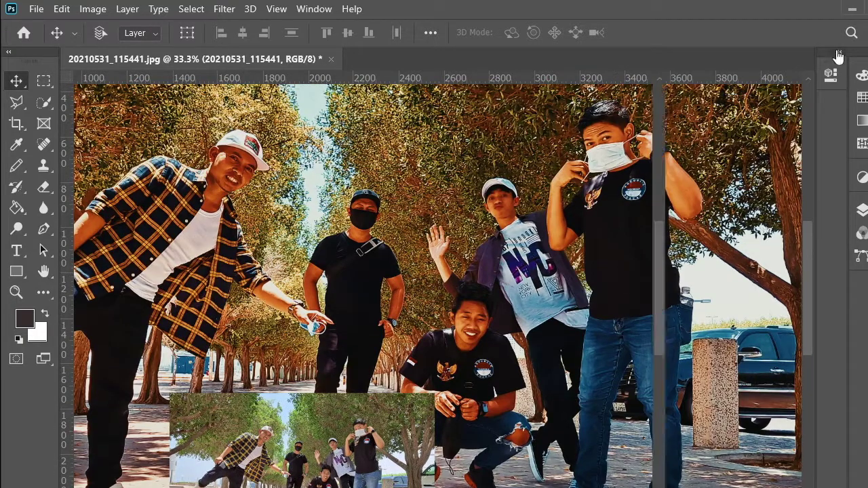
pyautogui.click(838, 57)
# Add a third Color Lookup layer and try the LOG_Kodak Elite Color 200_FPE and LOG Lomo Color Implosion looks
pyautogui.click(862, 177)
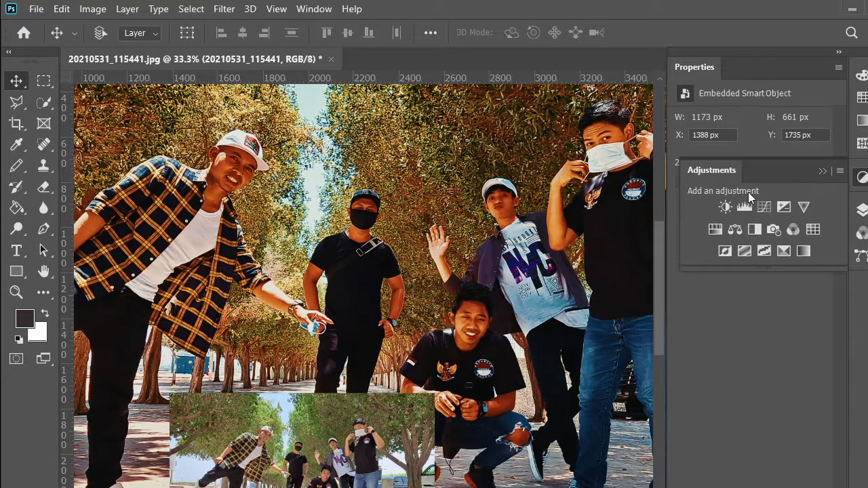
pyautogui.click(825, 119)
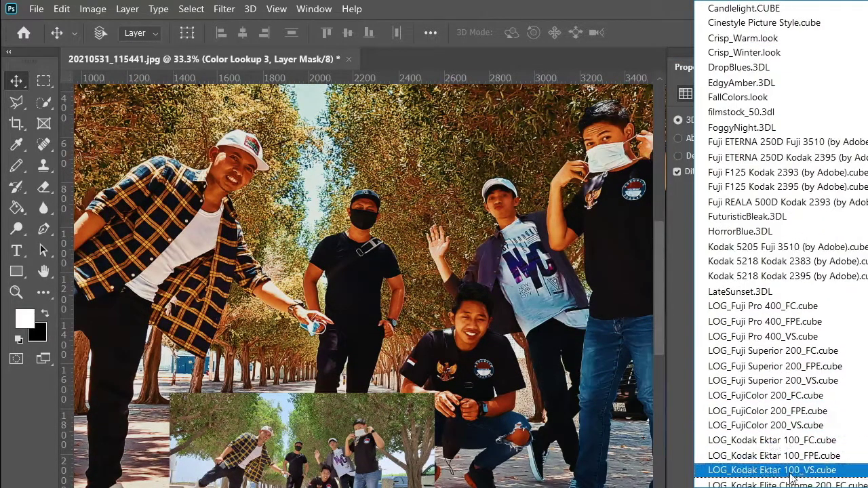
pyautogui.click(790, 468)
pyautogui.click(780, 117)
pyautogui.click(768, 162)
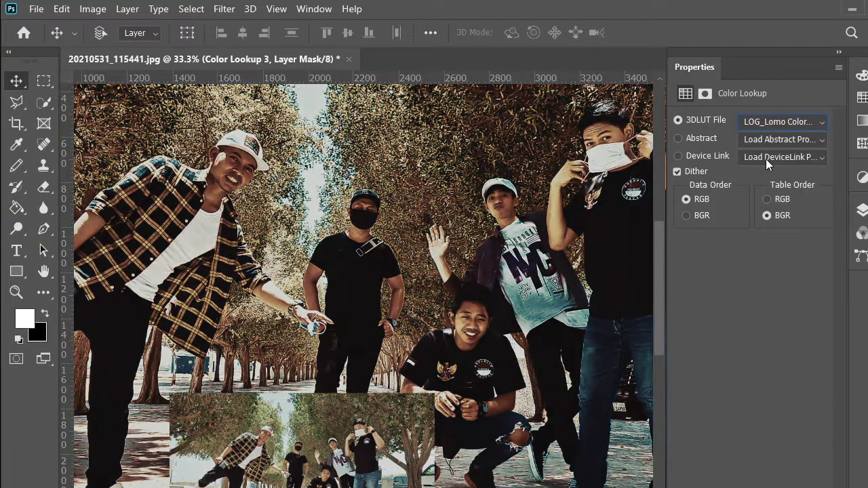
pyautogui.click(839, 52)
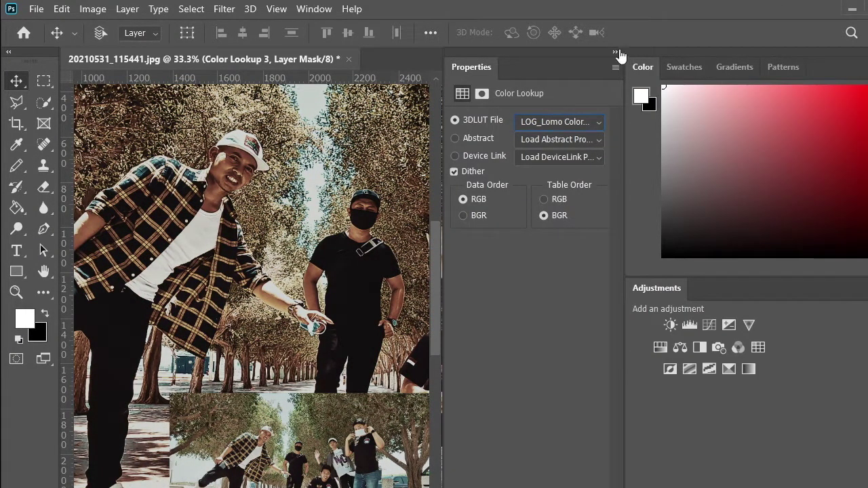
# Finish Color Lookup 3 on a Rec709 FujiColor LUT and collapse the panels to view the image
pyautogui.click(560, 121)
pyautogui.click(636, 210)
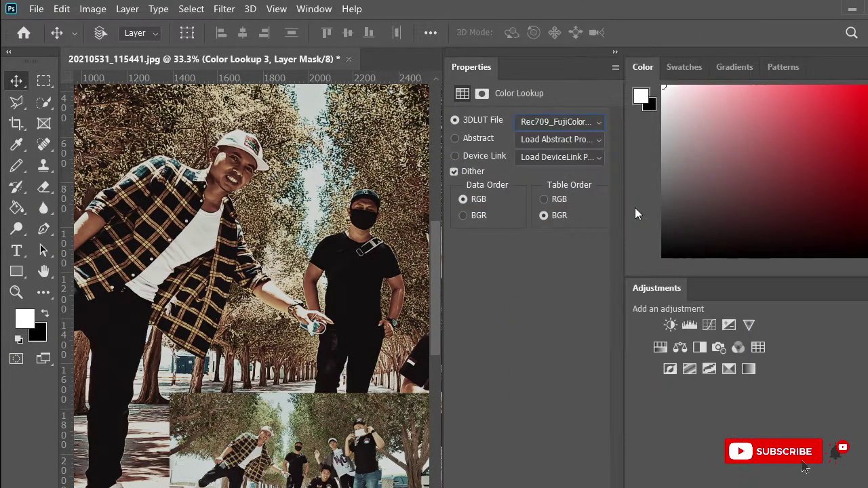
pyautogui.click(615, 52)
pyautogui.click(819, 53)
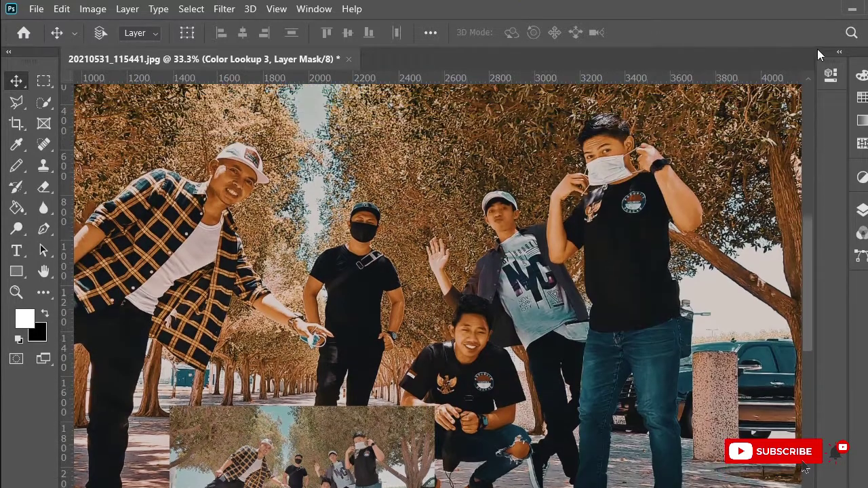